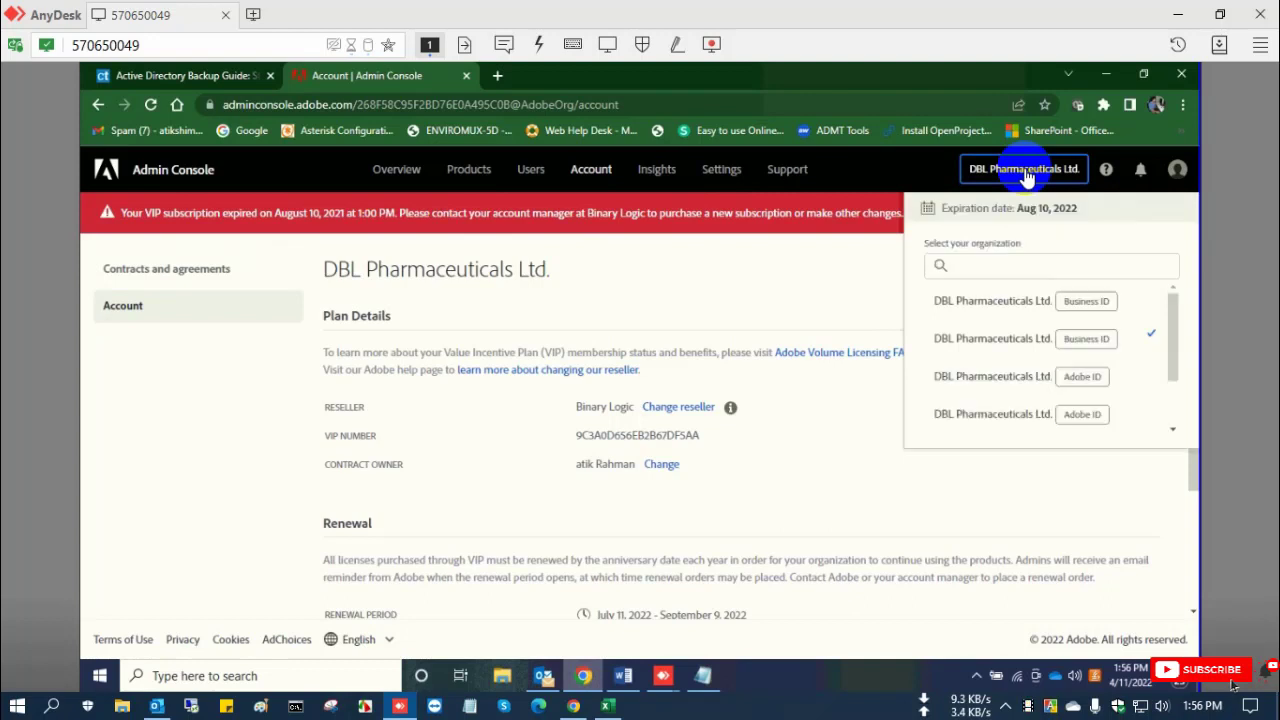
Copy the DBL Pharmaceuticals VIP number and paste it into Notepad.
drag(700, 437, 612, 445)
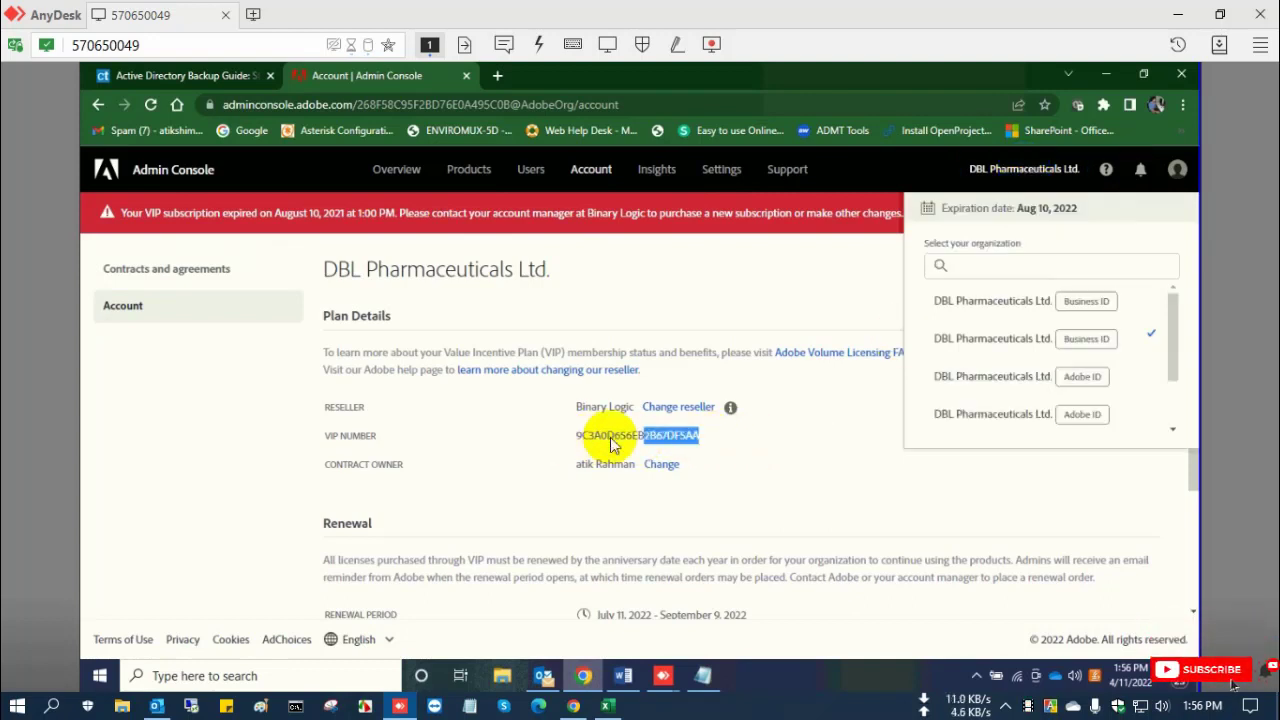
double_click(612, 440)
right_click(614, 440)
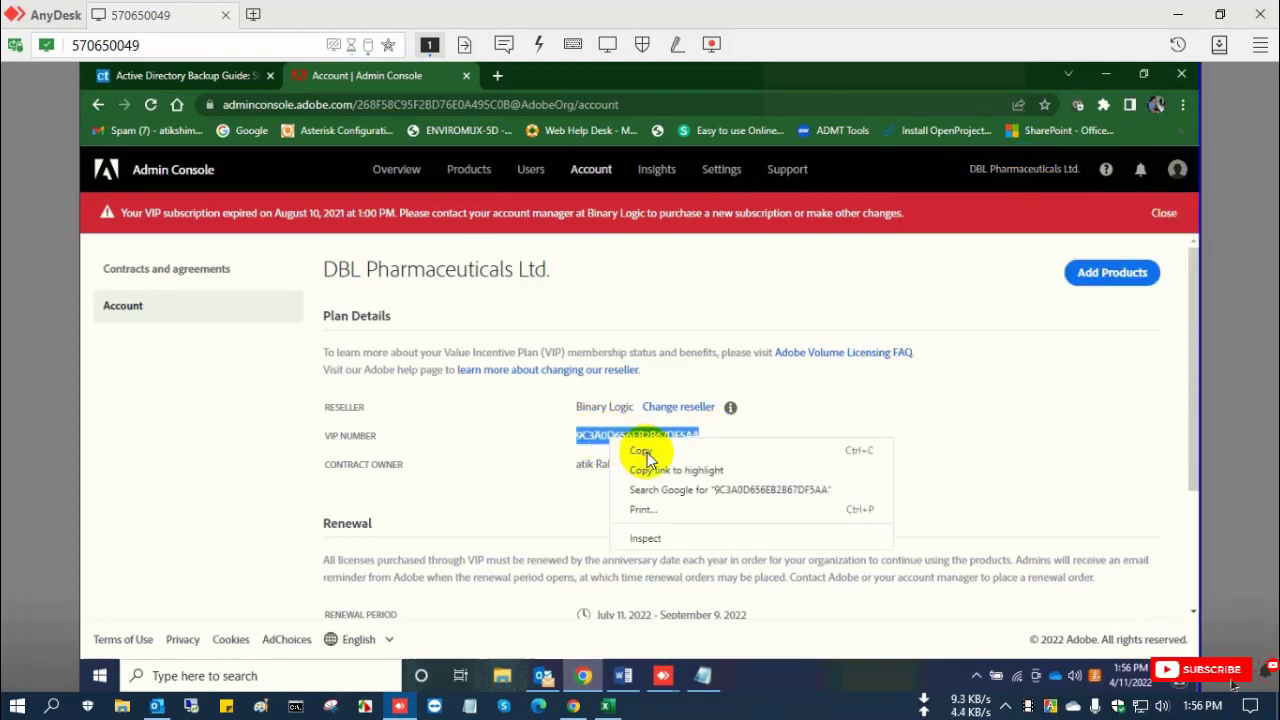
click(641, 451)
key(alt+Tab)
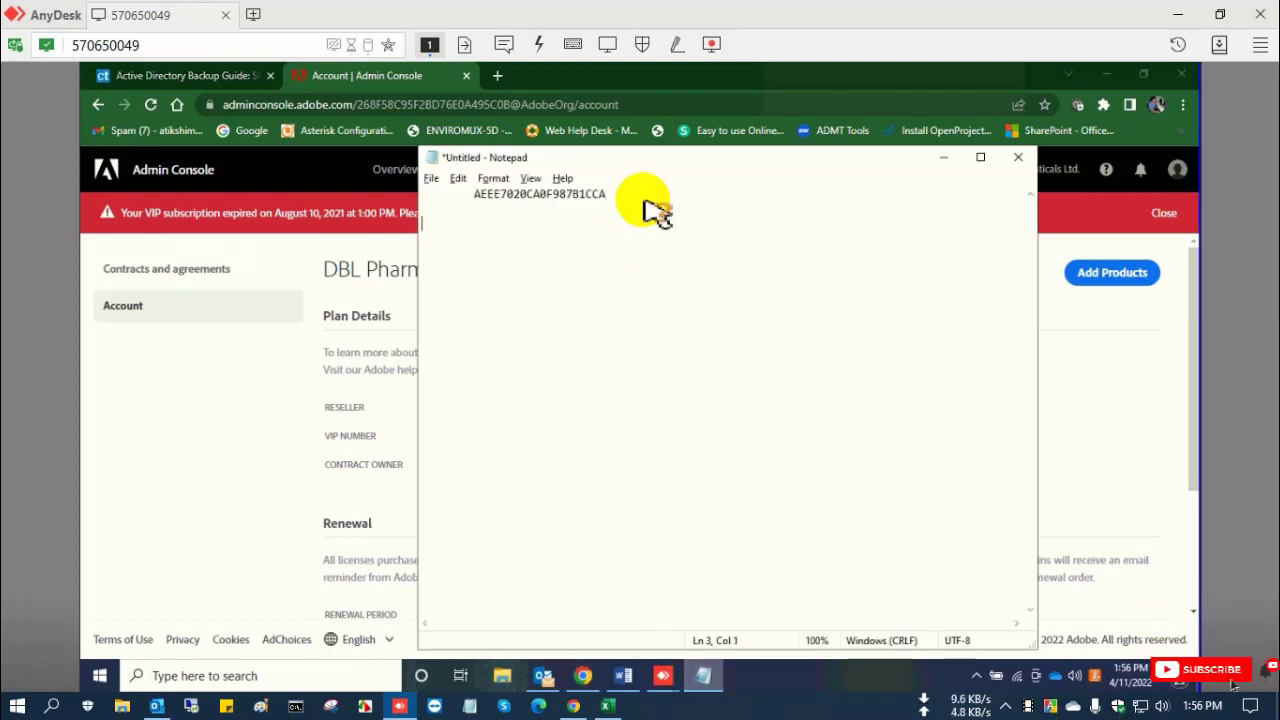
key(ctrl+v)
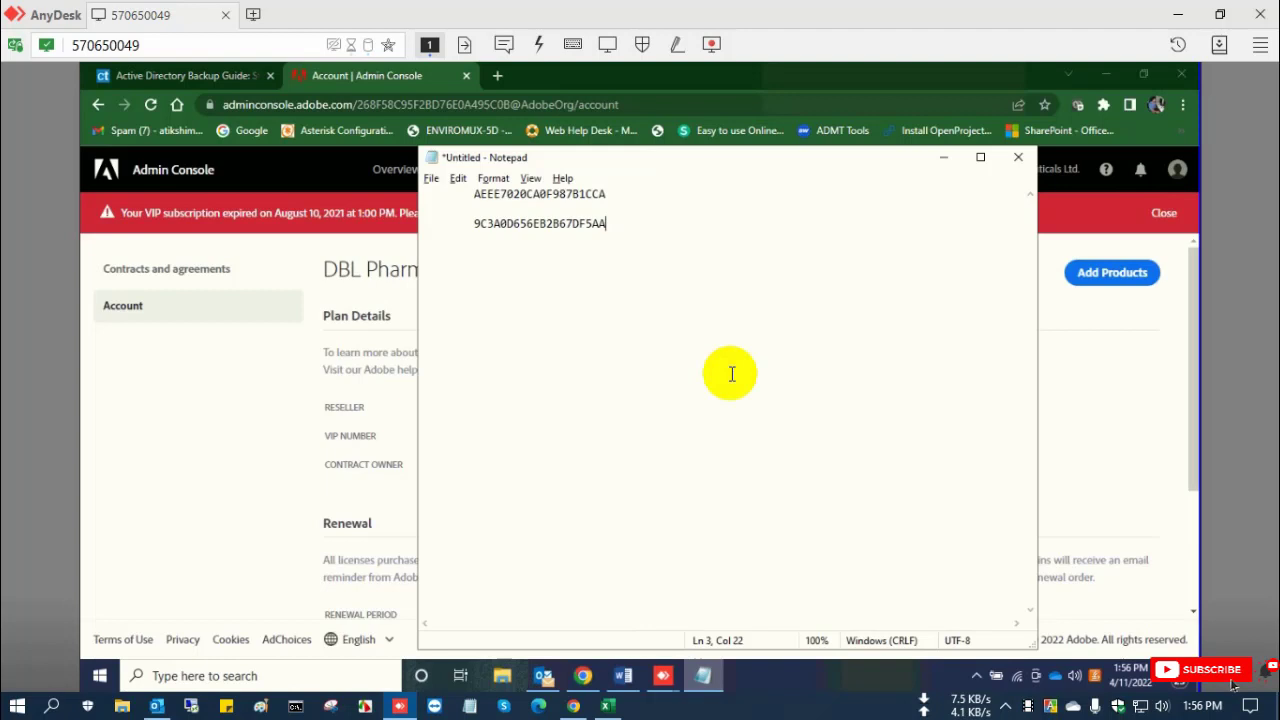
Switch the Admin Console organisation to DBTEX LTD (DBL GROUP) to show its account page.
key(alt+Tab)
click(1030, 175)
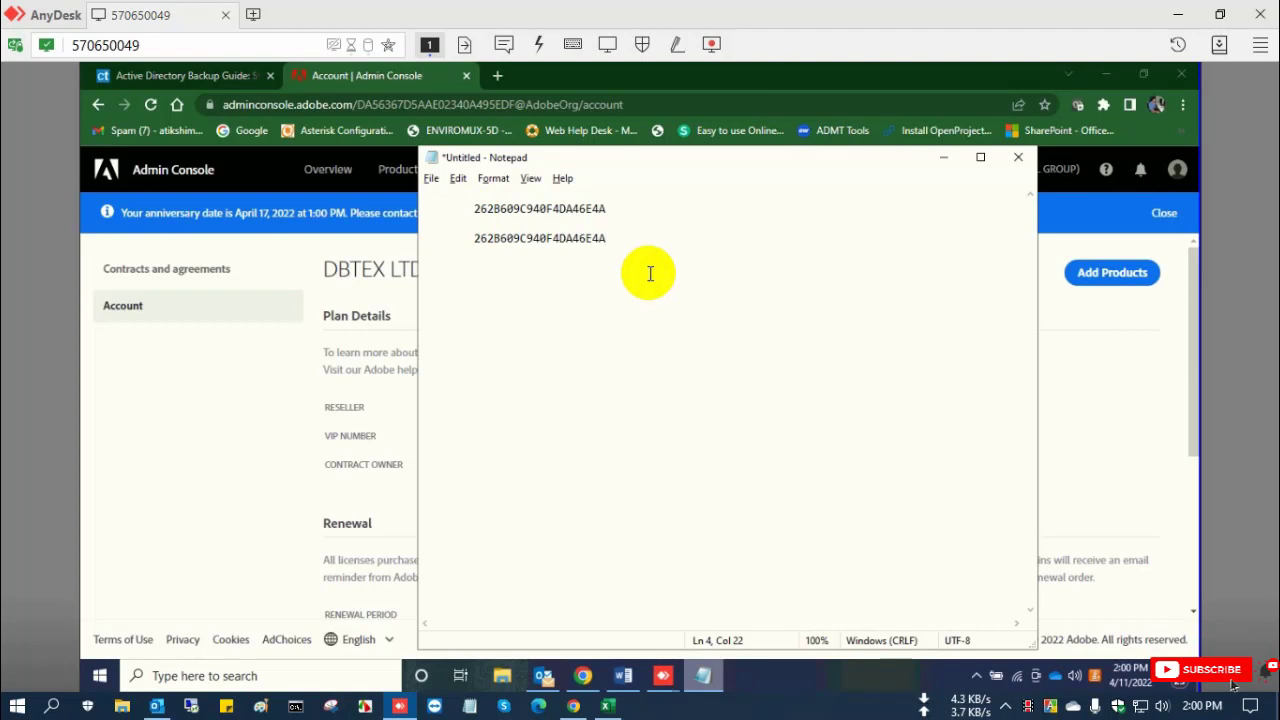
click(343, 443)
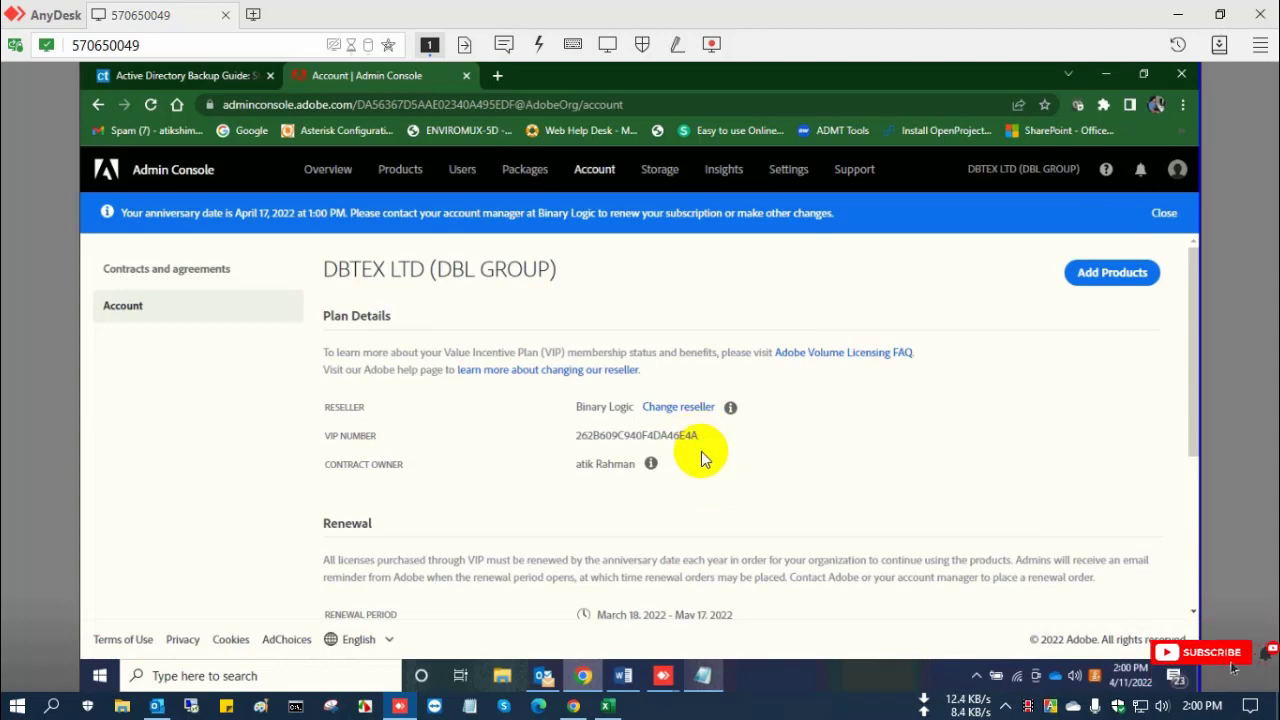
From All Customers in Reseller Console, start a Reseller Change with DBTEX's VIP number pasted in.
click(573, 706)
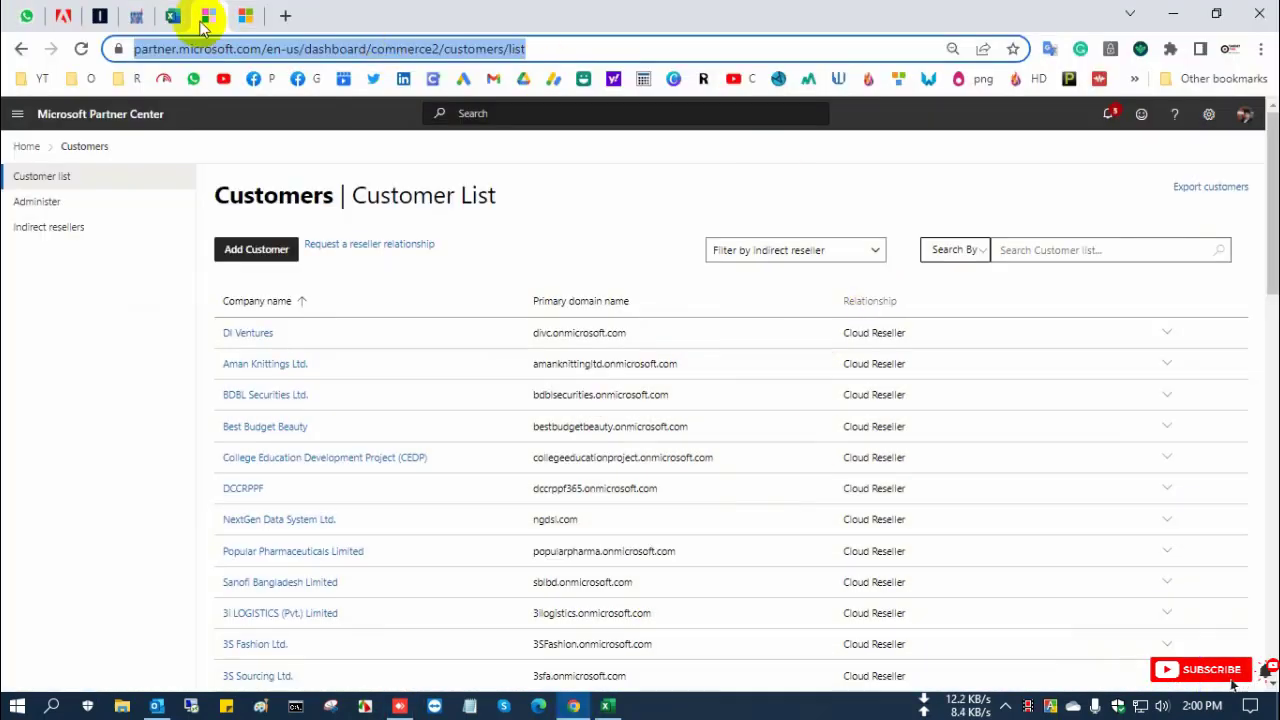
click(63, 16)
click(103, 414)
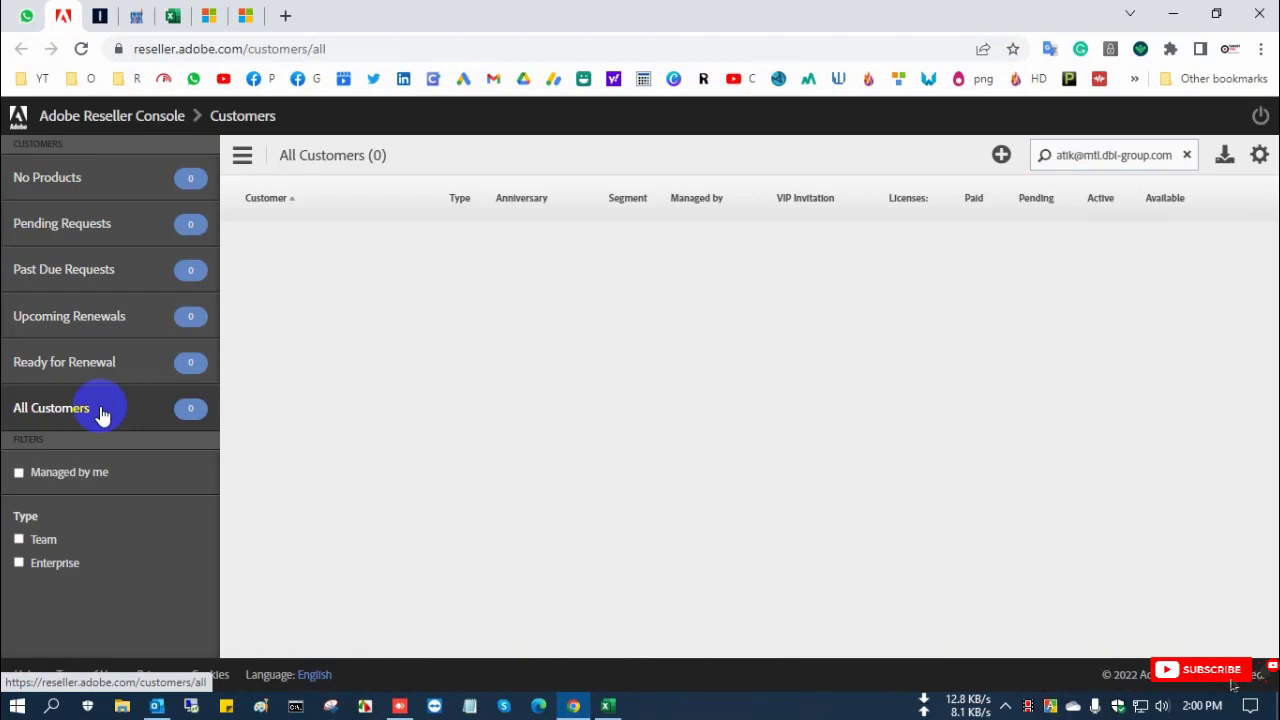
click(1088, 156)
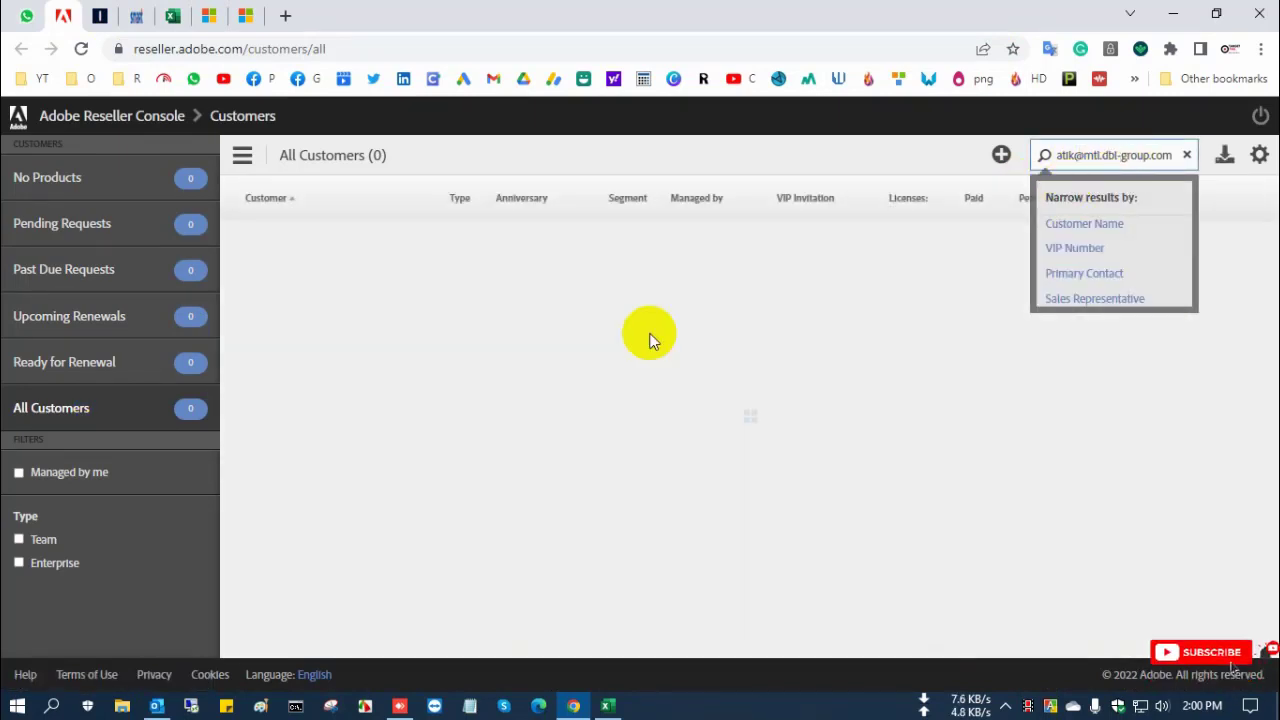
click(1256, 156)
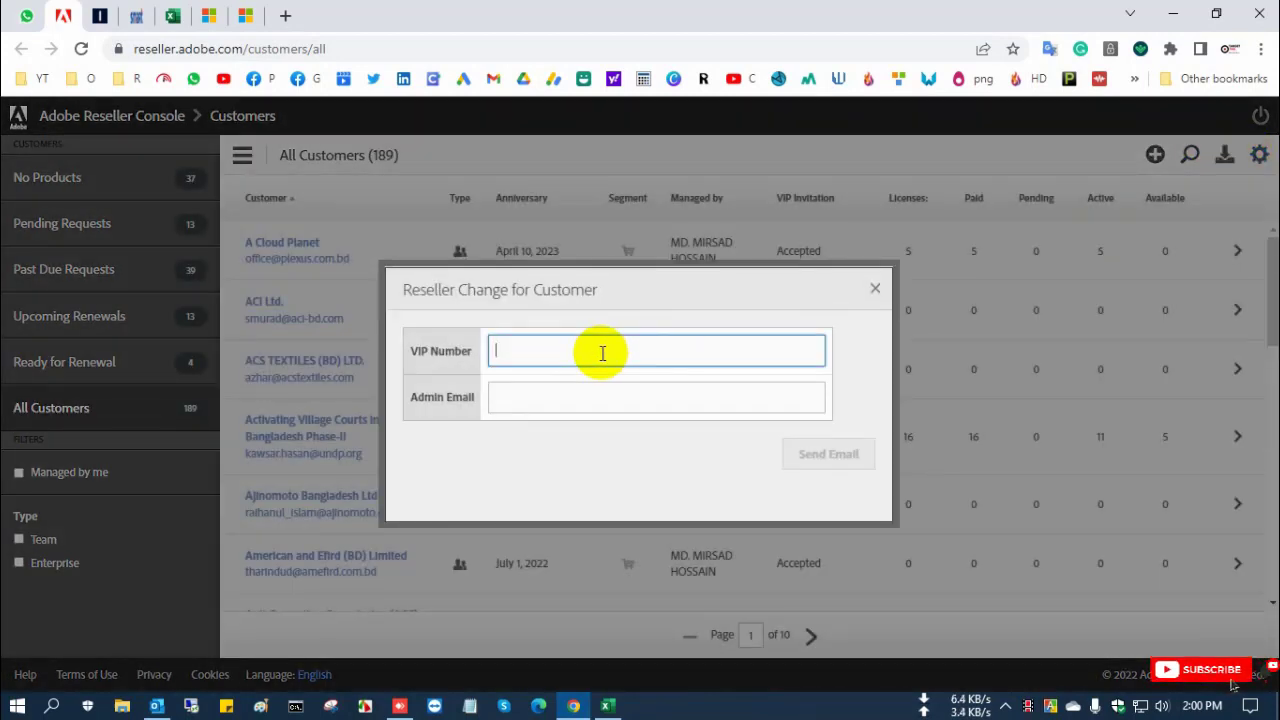
key(ctrl+v)
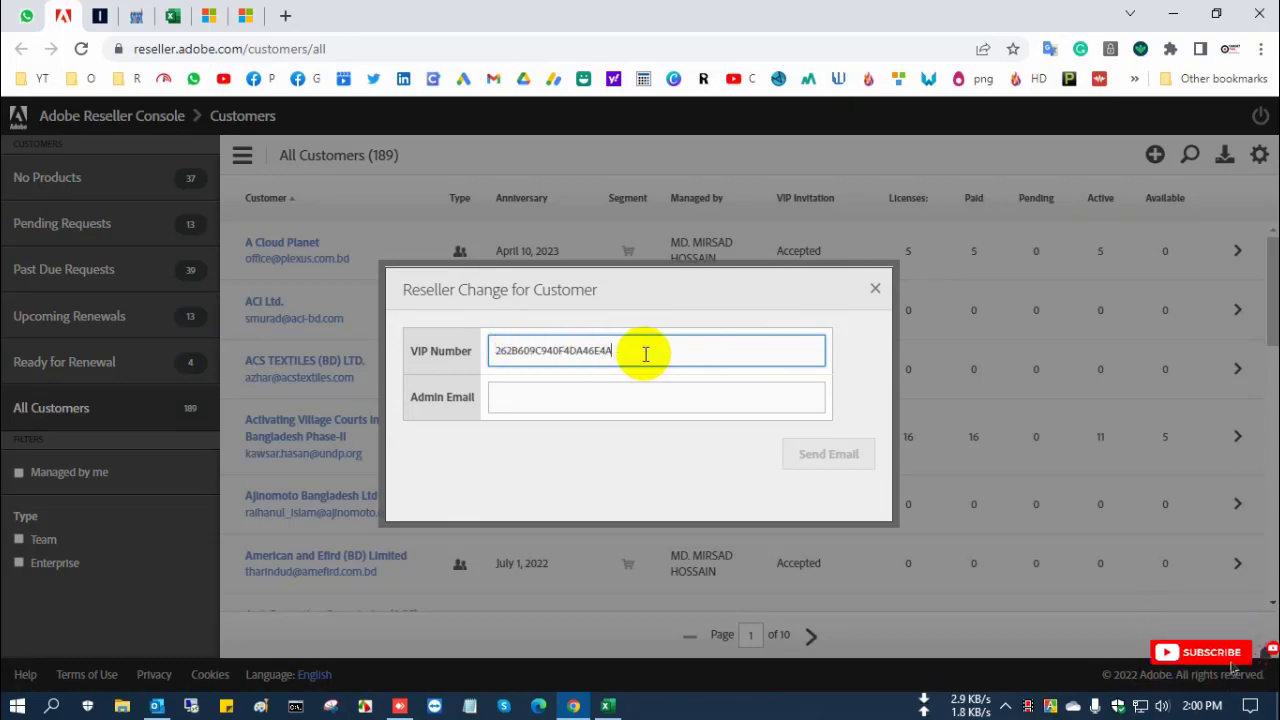
Copy the admin's name and e-mail from the profile panel into Notepad and select the e-mail line.
click(416, 700)
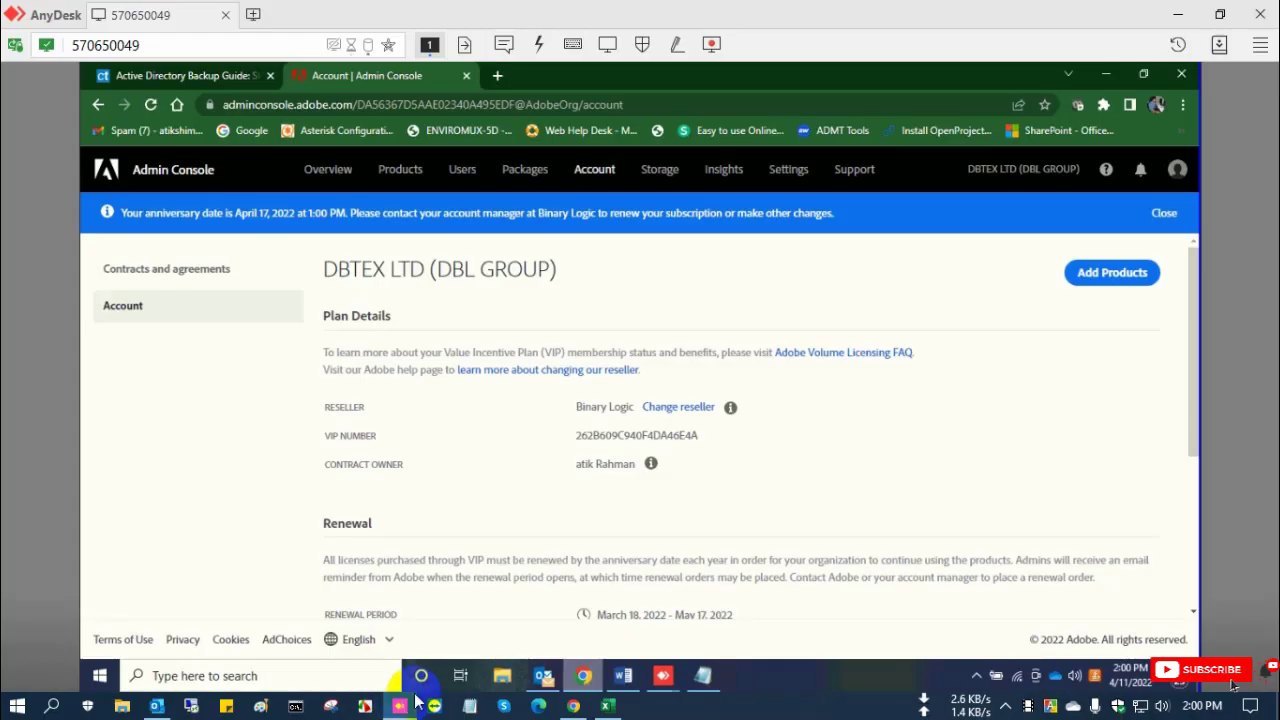
click(1177, 169)
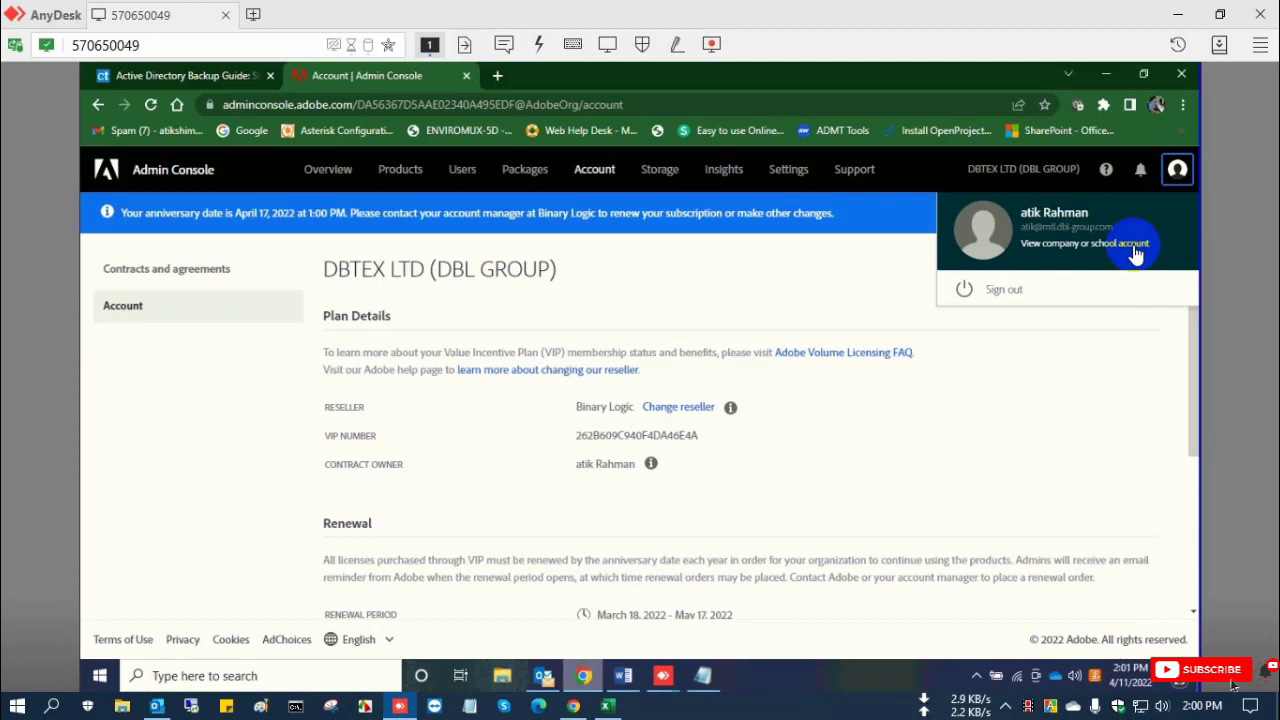
click(1043, 223)
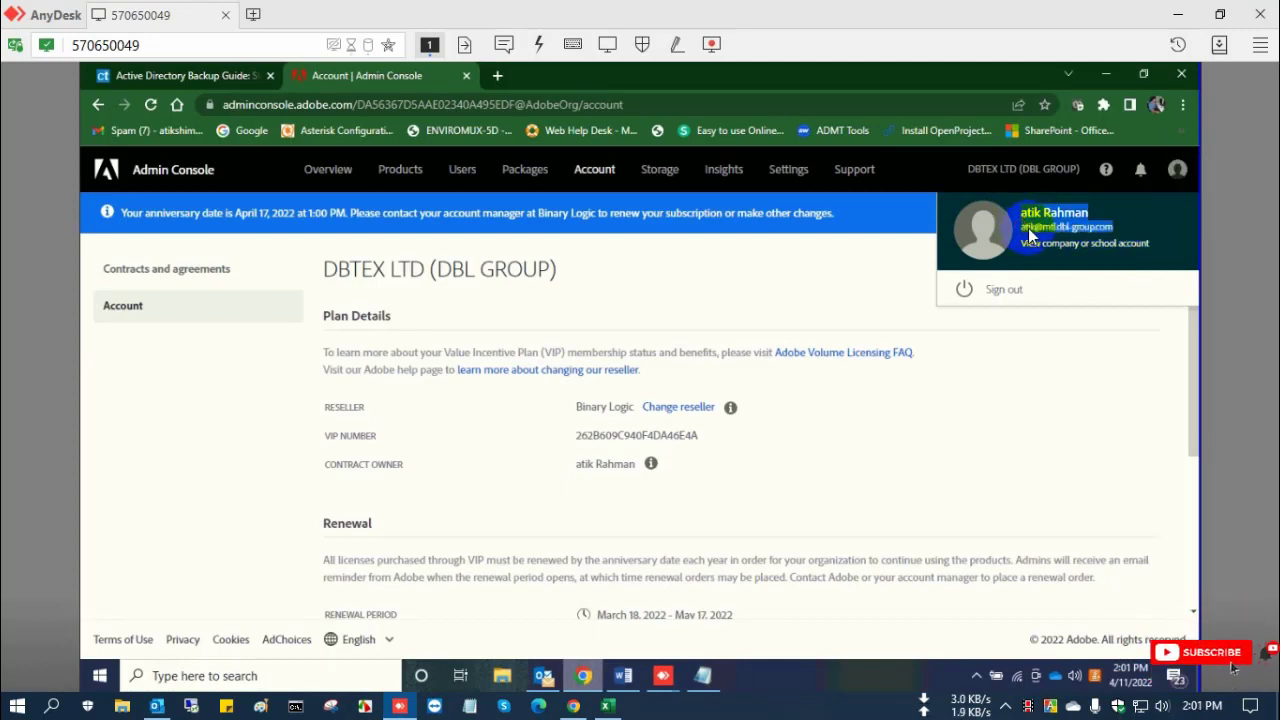
right_click(1031, 231)
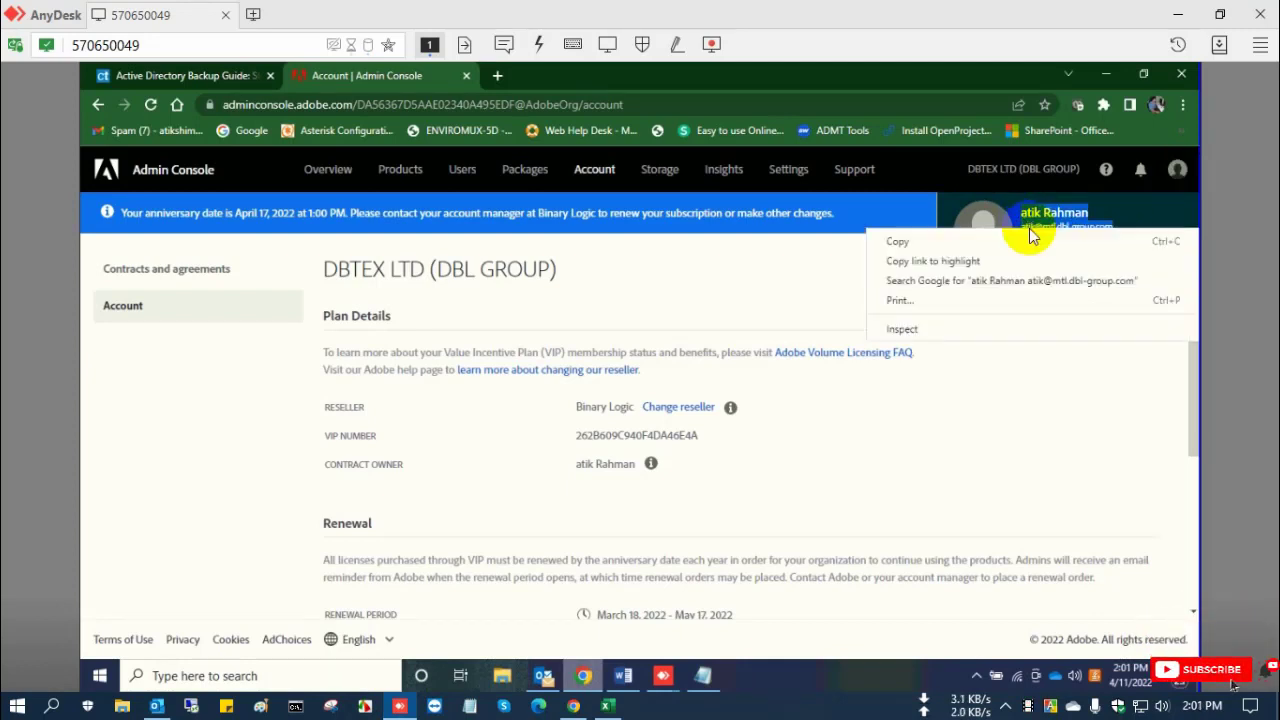
click(969, 245)
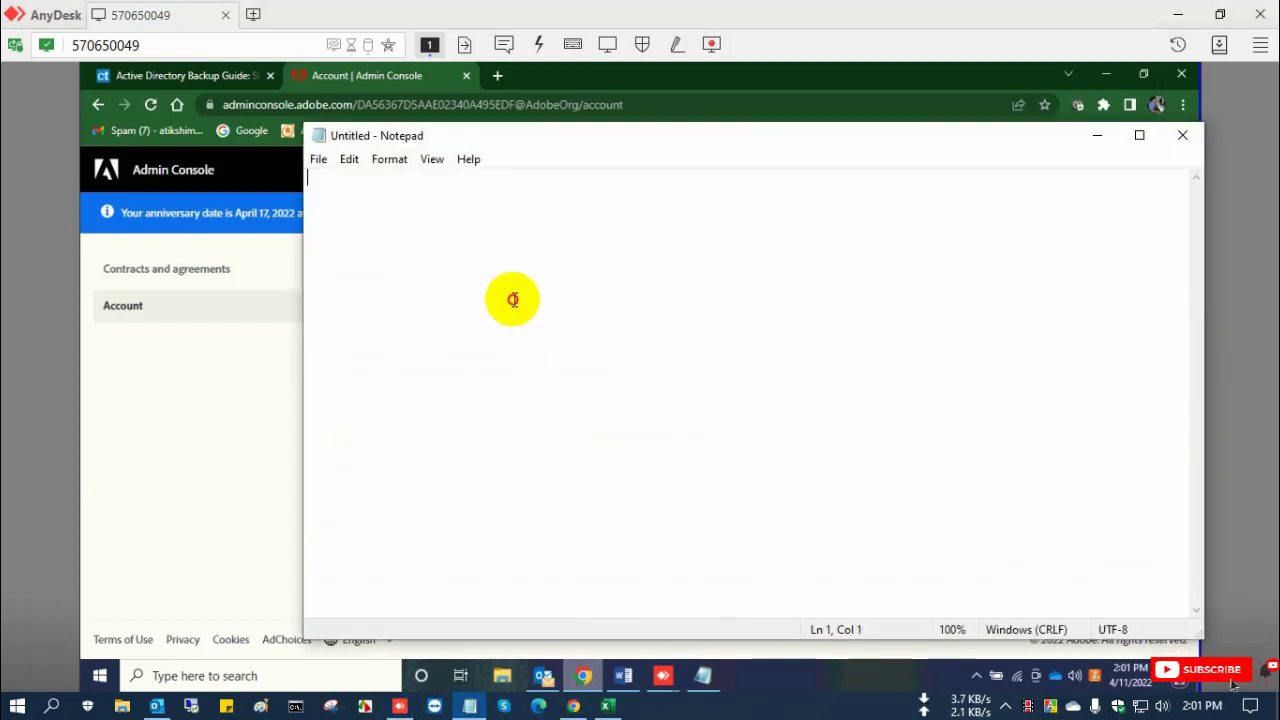
key(ctrl+v)
drag(476, 195, 308, 196)
key(ctrl+c)
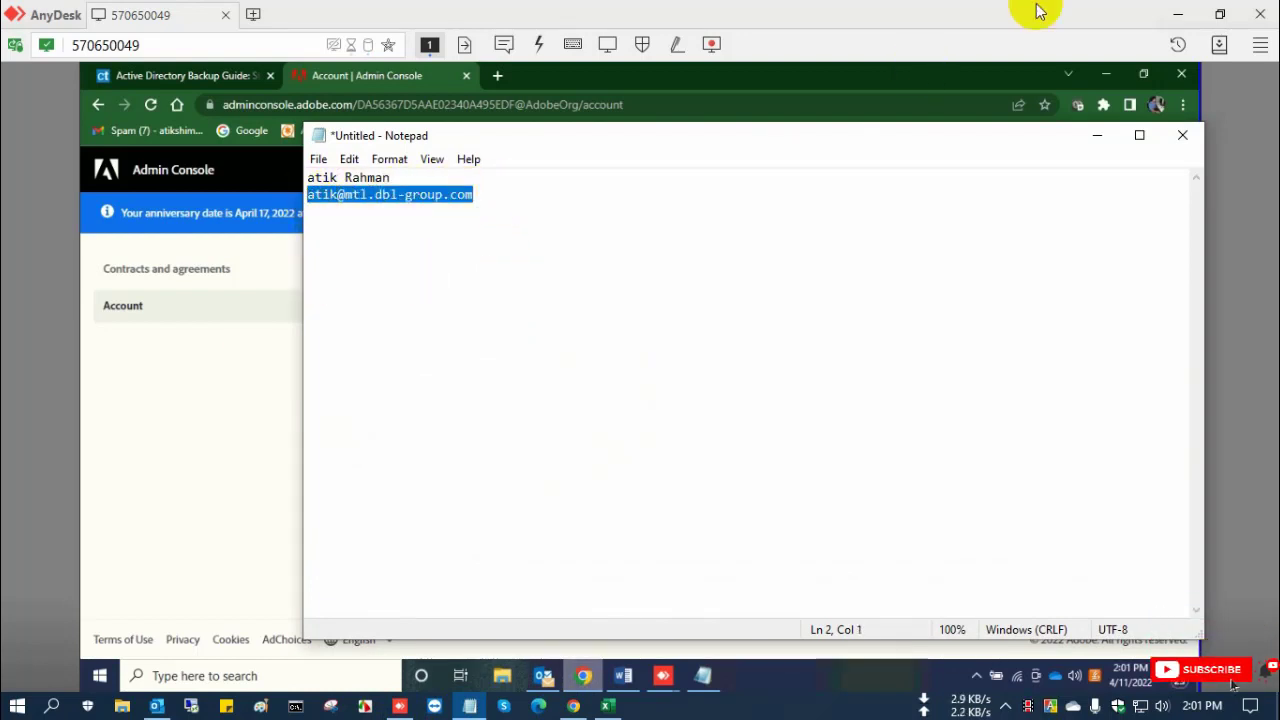
click(400, 706)
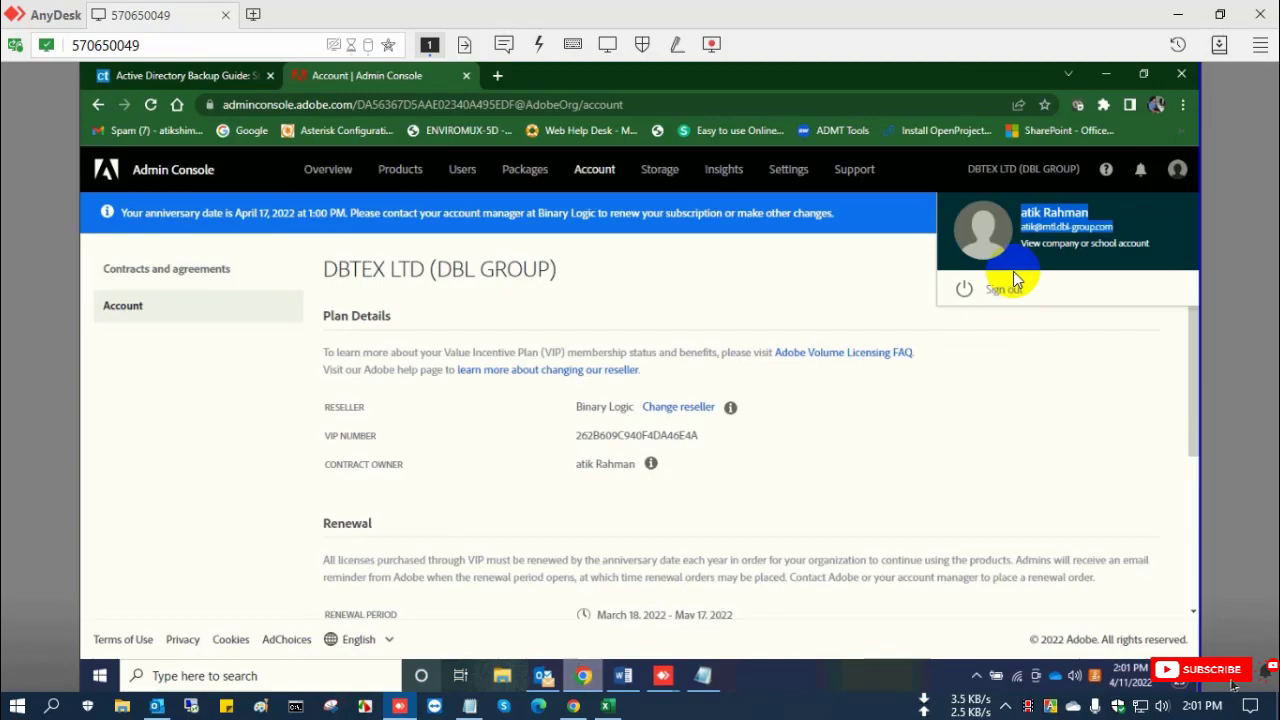
Paste the admin e-mail into the Admin Email field and send the reseller change code.
click(573, 706)
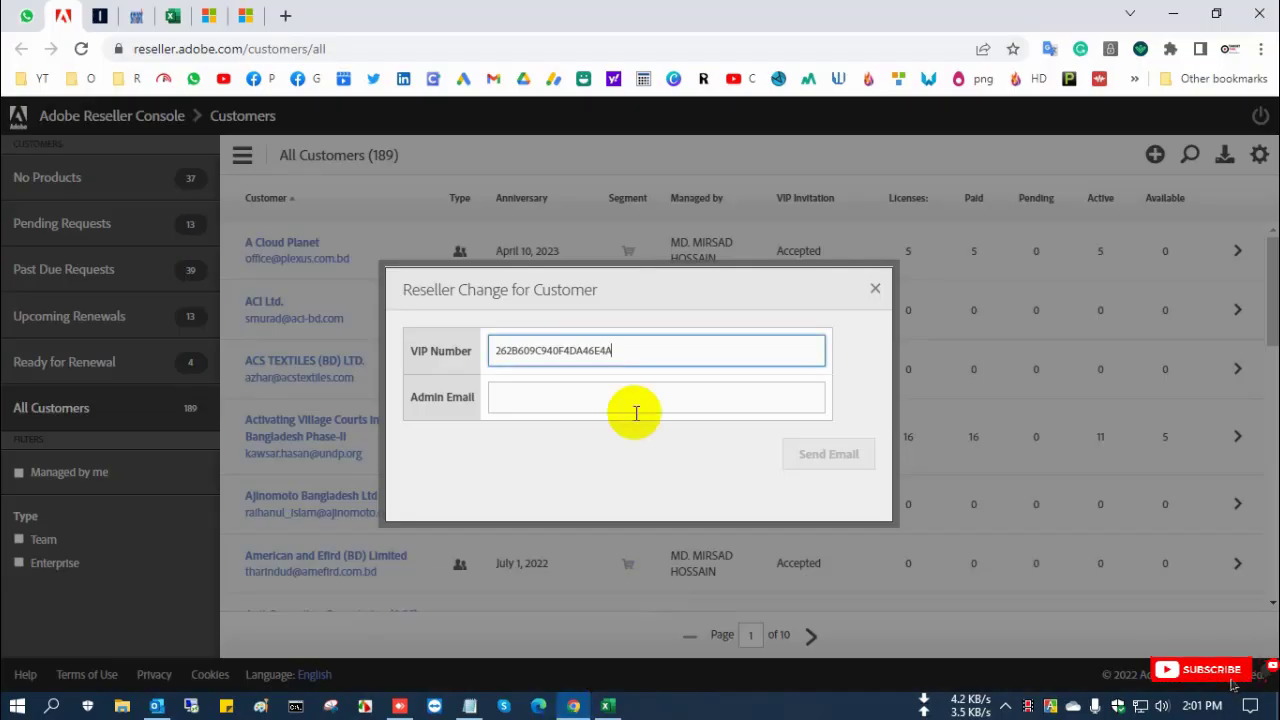
click(615, 396)
key(ctrl+v)
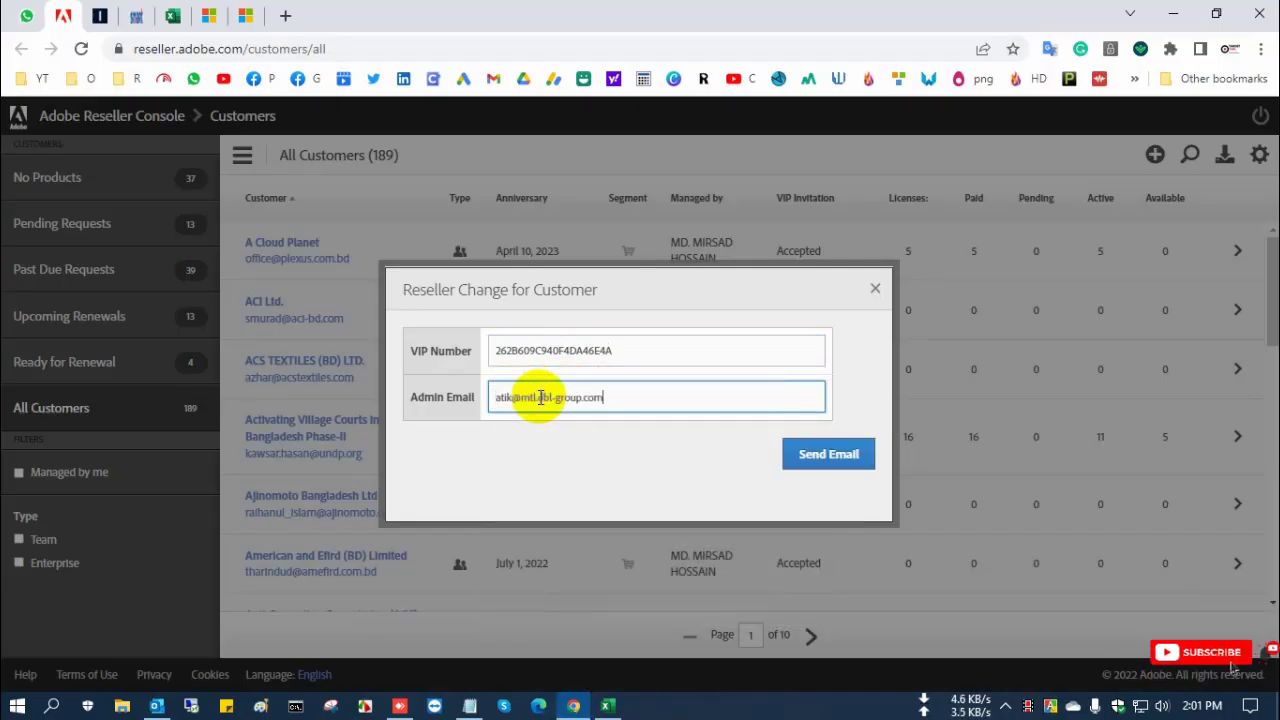
click(820, 456)
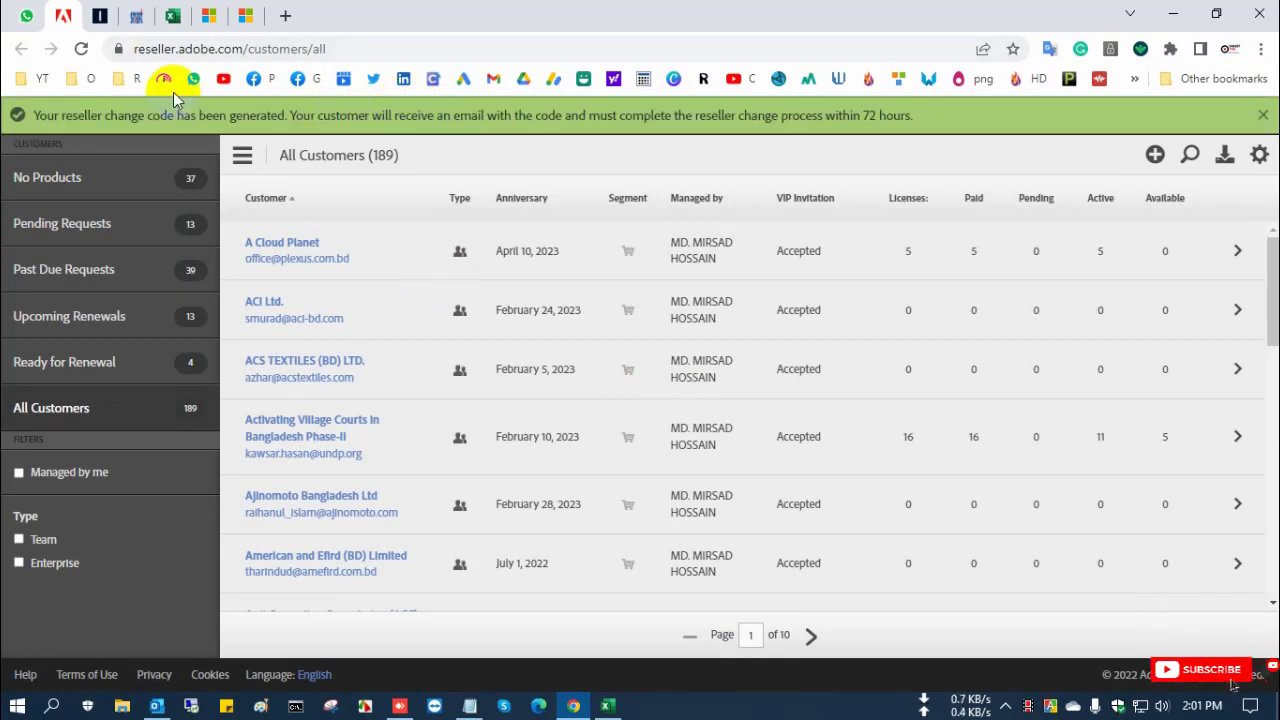
drag(34, 115, 576, 118)
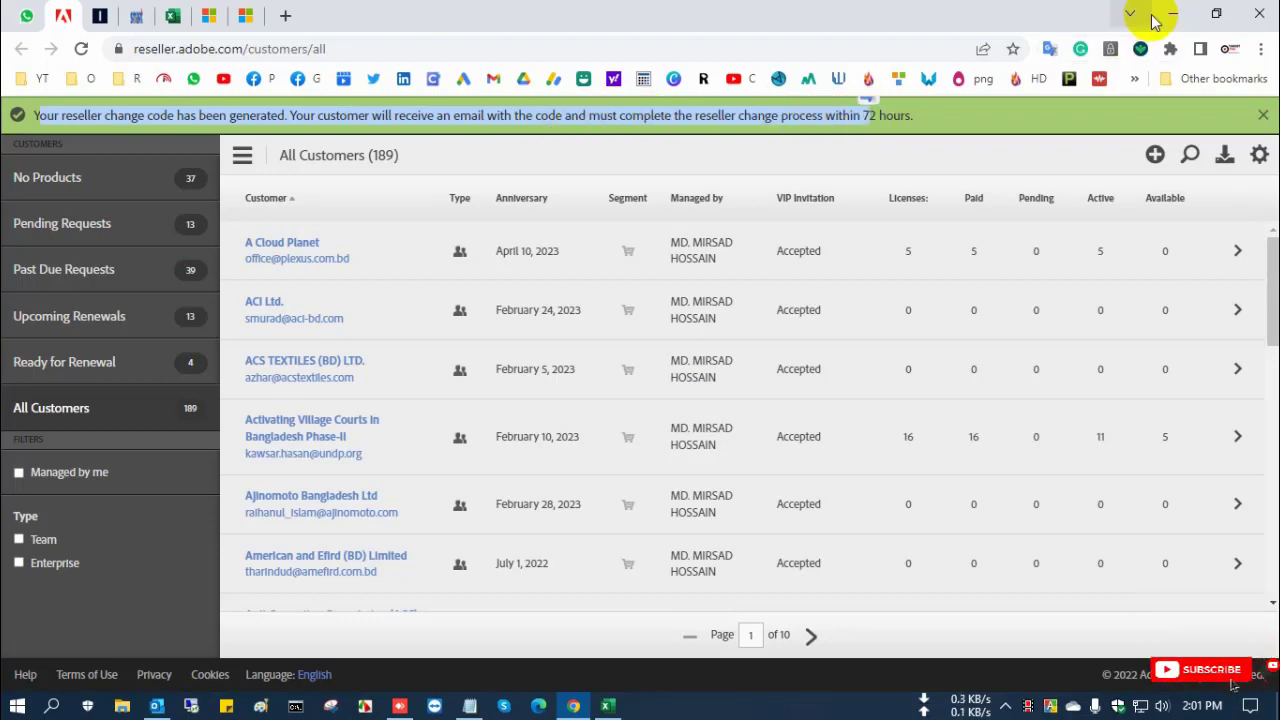
click(1175, 10)
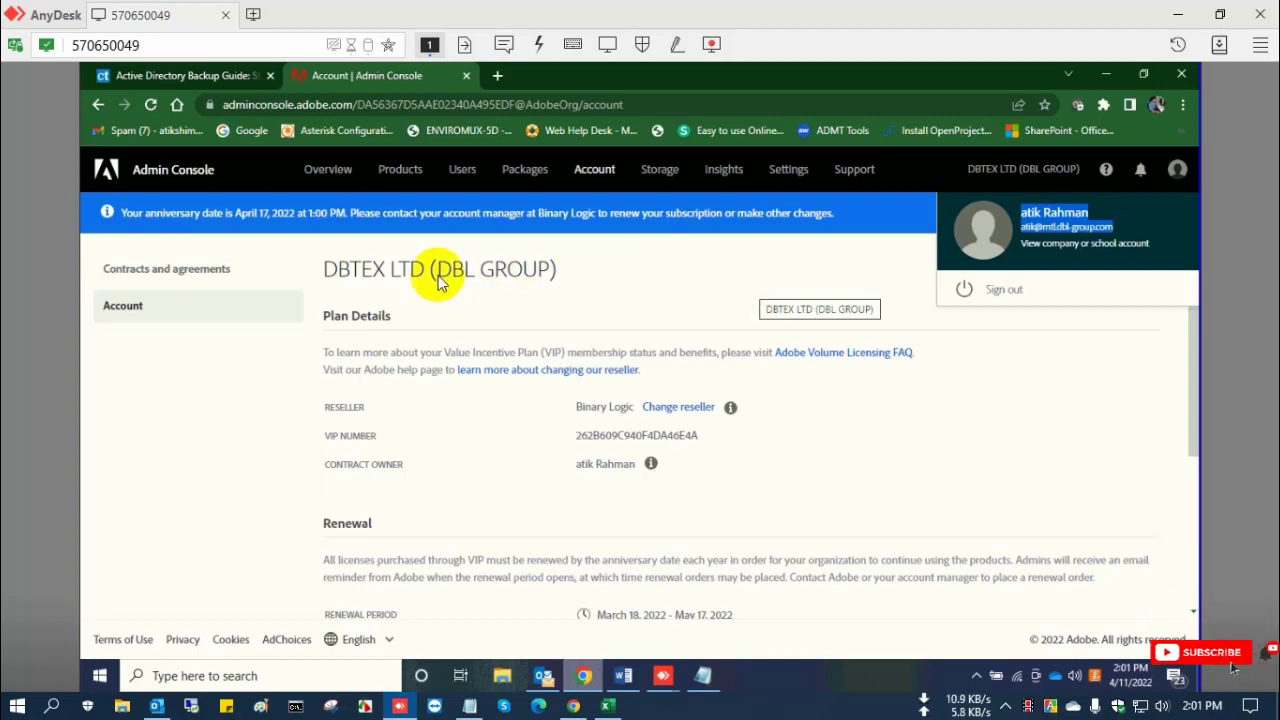
Open the 'Your reseller change code' email in Outlook's Adobe folder and select the code.
drag(411, 268, 580, 277)
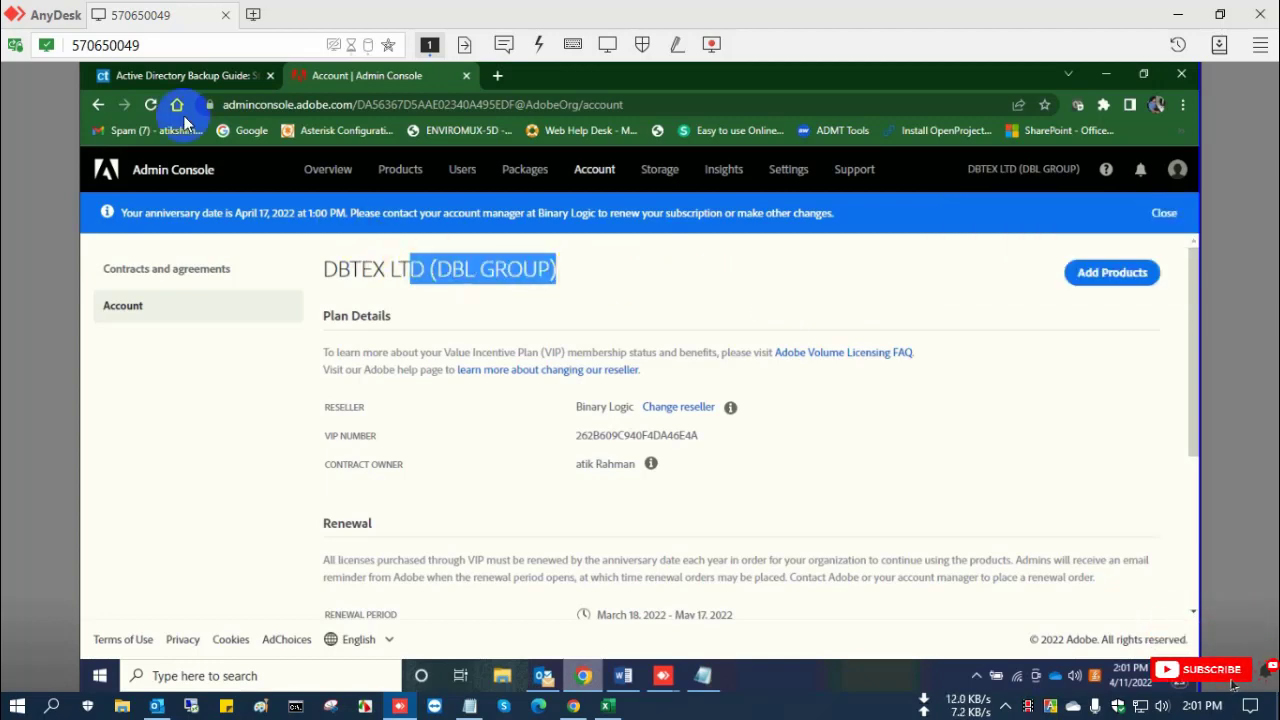
click(543, 676)
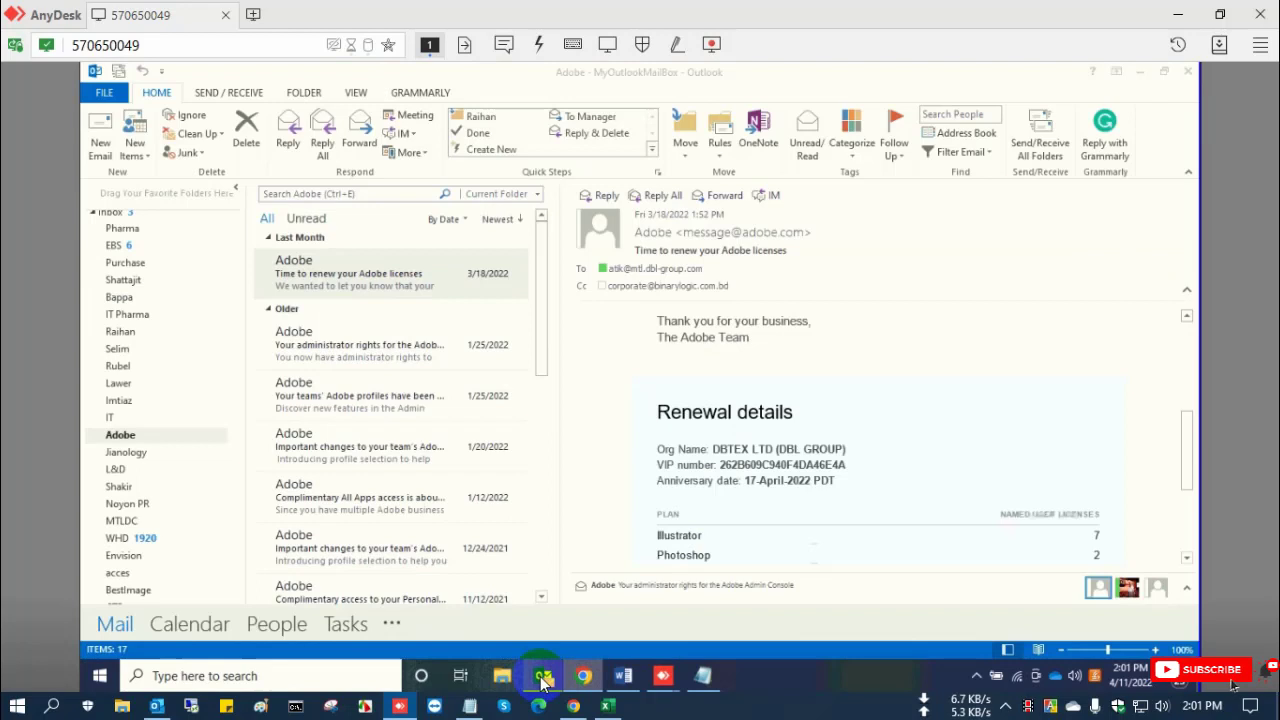
click(300, 290)
key(alt+Tab)
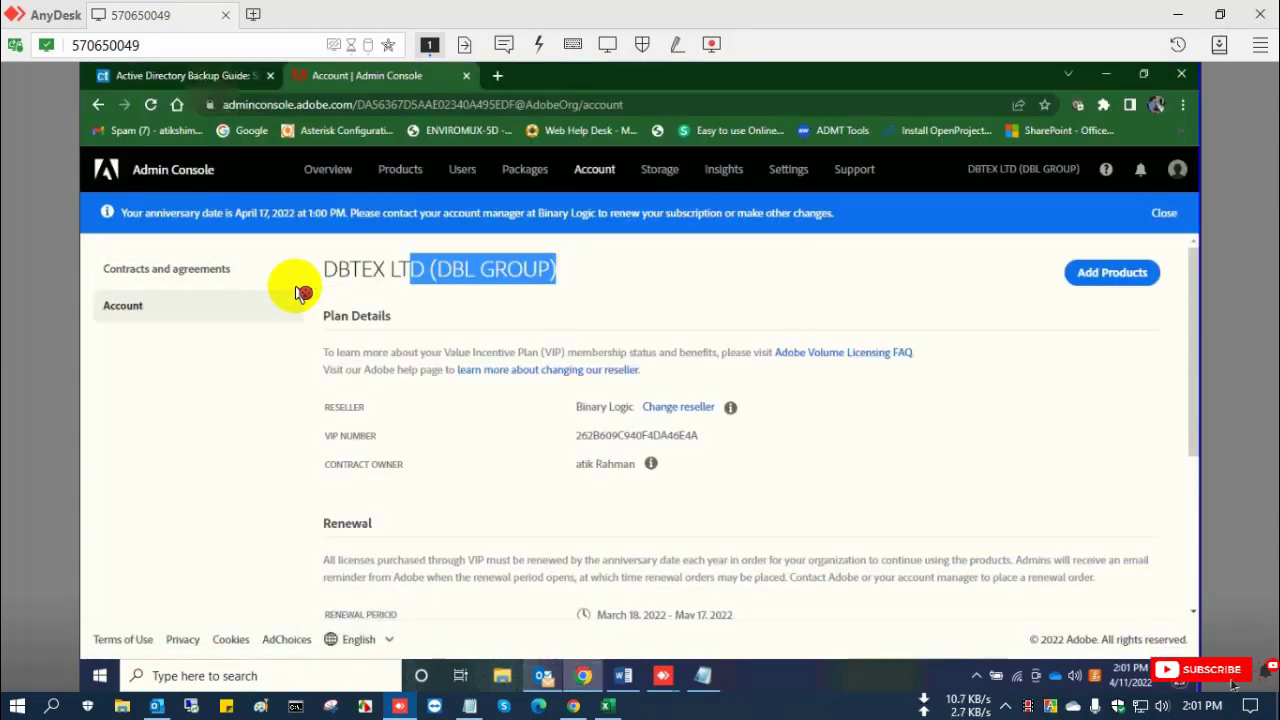
key(alt+Tab)
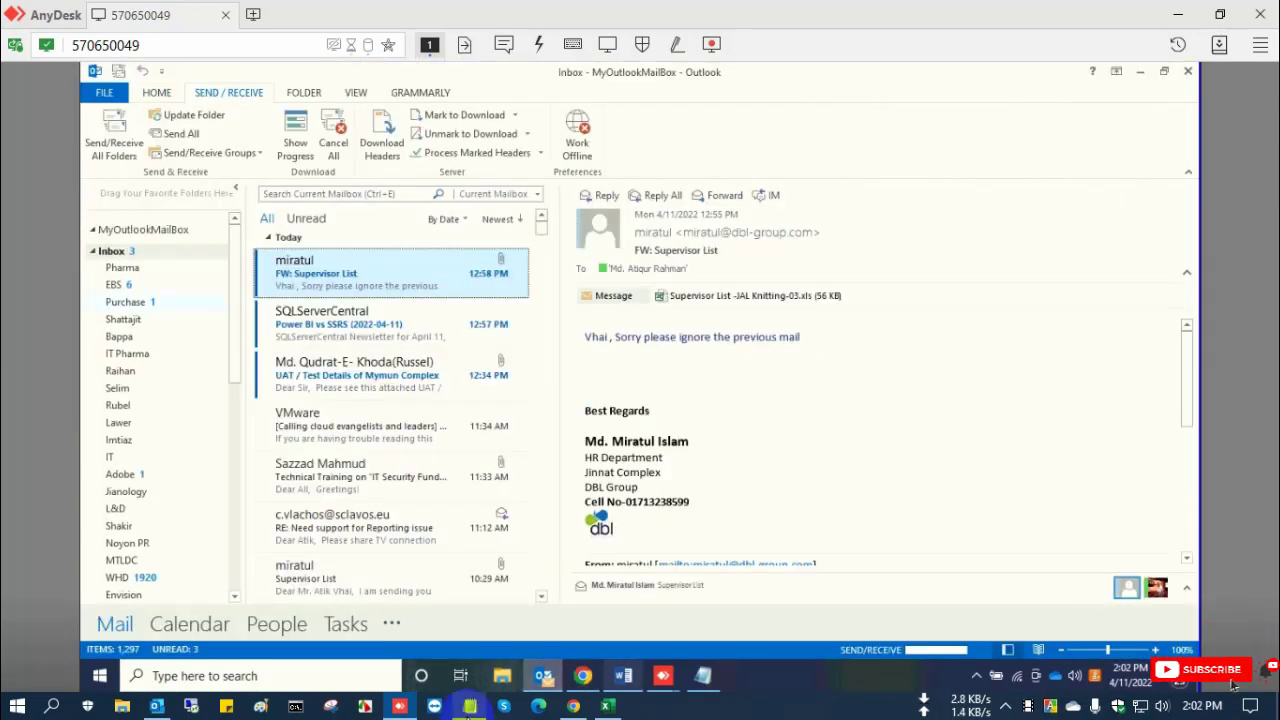
scroll(160, 400, down, 2)
click(120, 356)
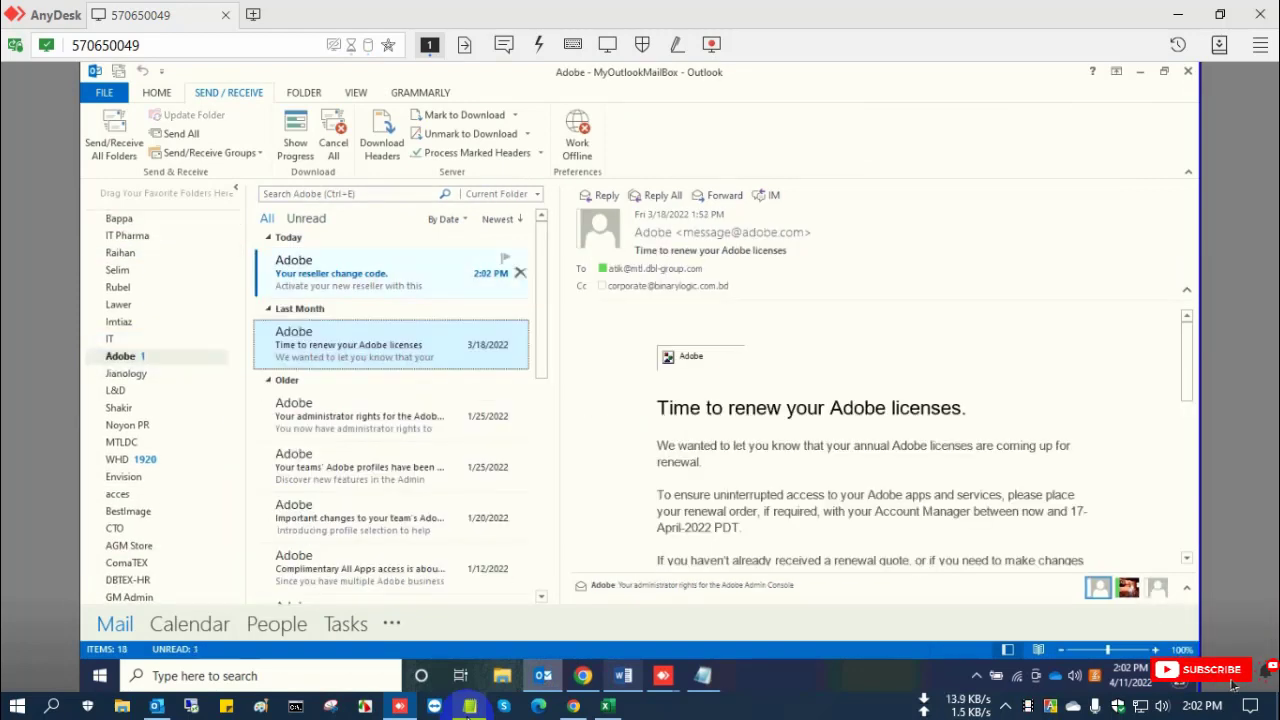
click(390, 272)
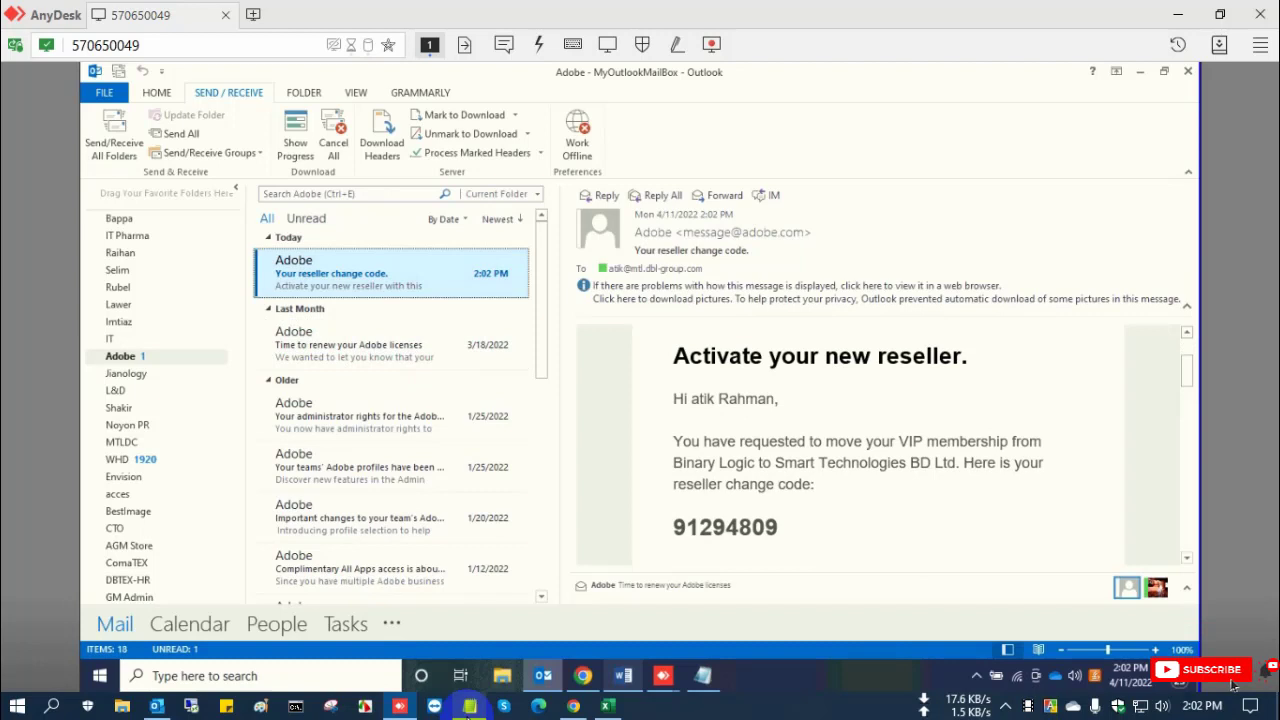
double_click(725, 526)
key(ctrl+c)
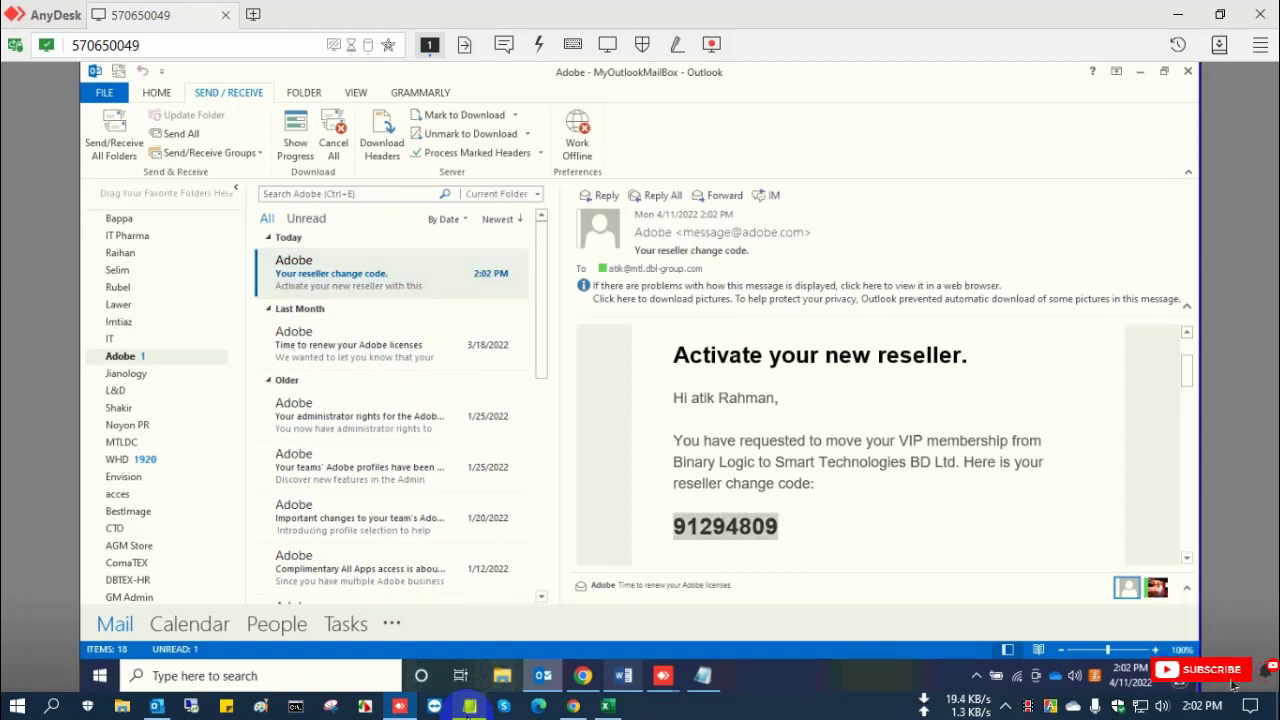
Paste the emailed code into DBTEX LTD's Change reseller form and submit it.
click(586, 677)
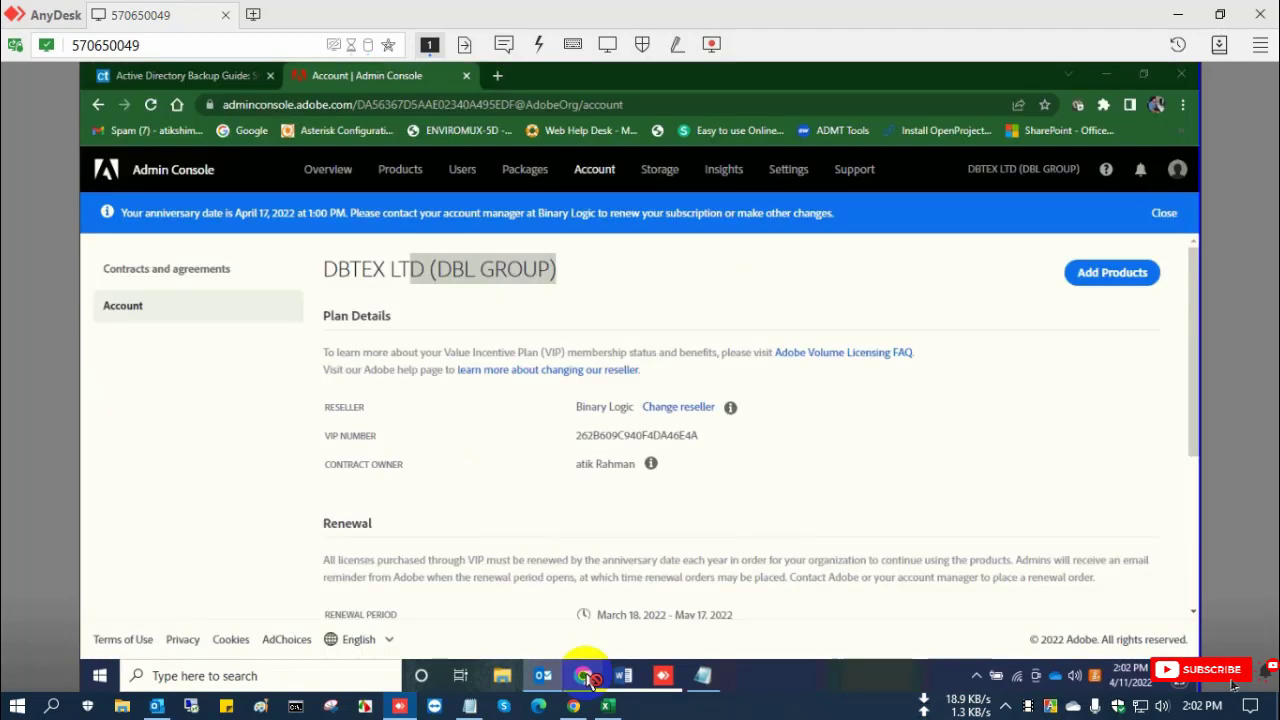
click(691, 410)
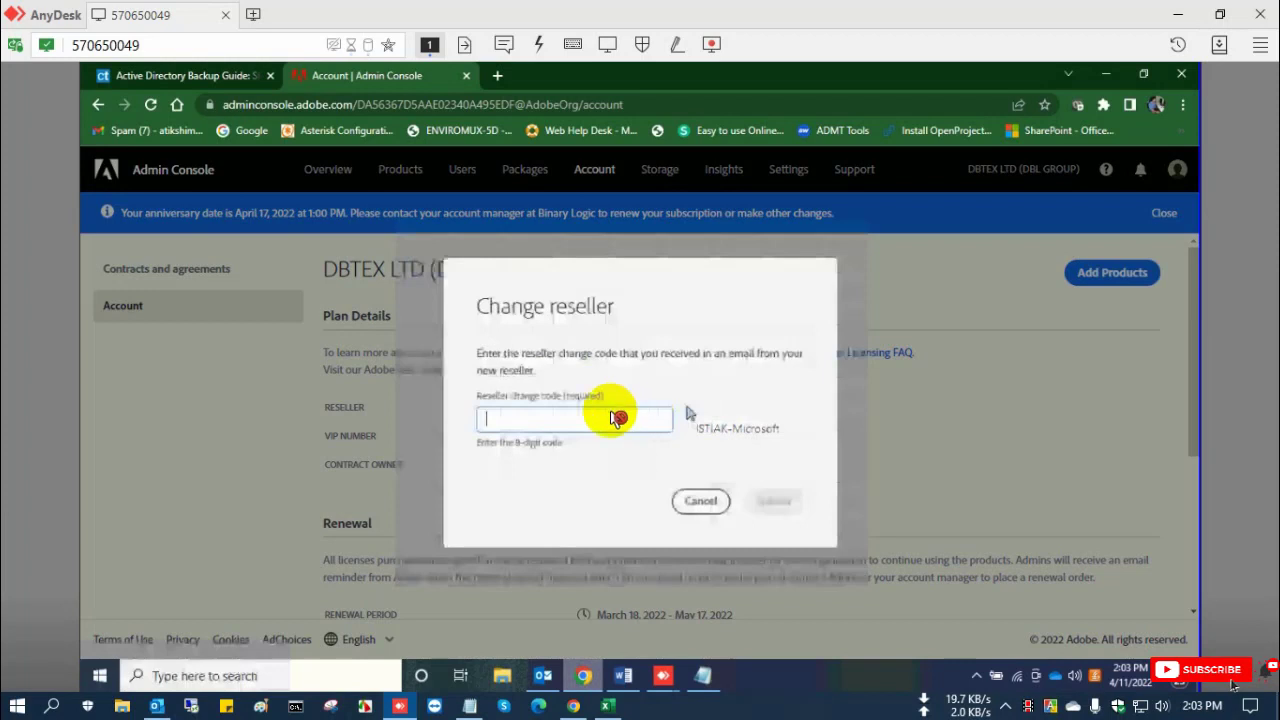
key(ctrl+v)
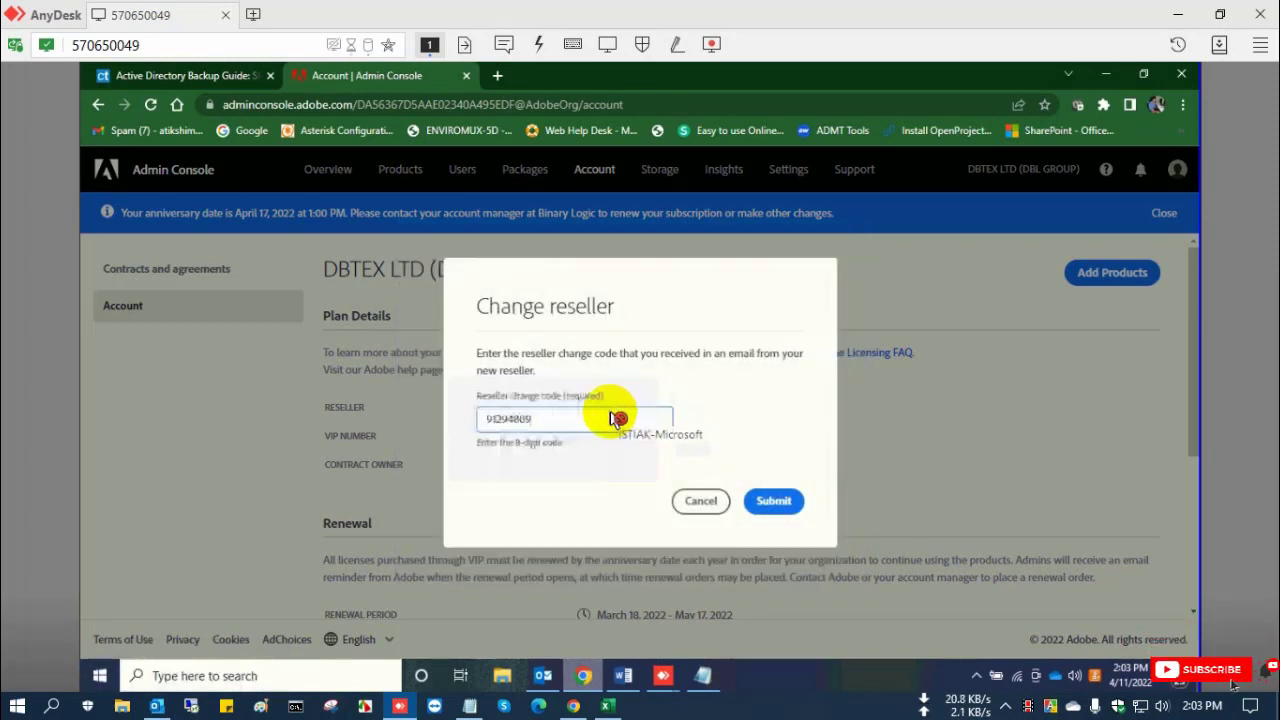
key(Return)
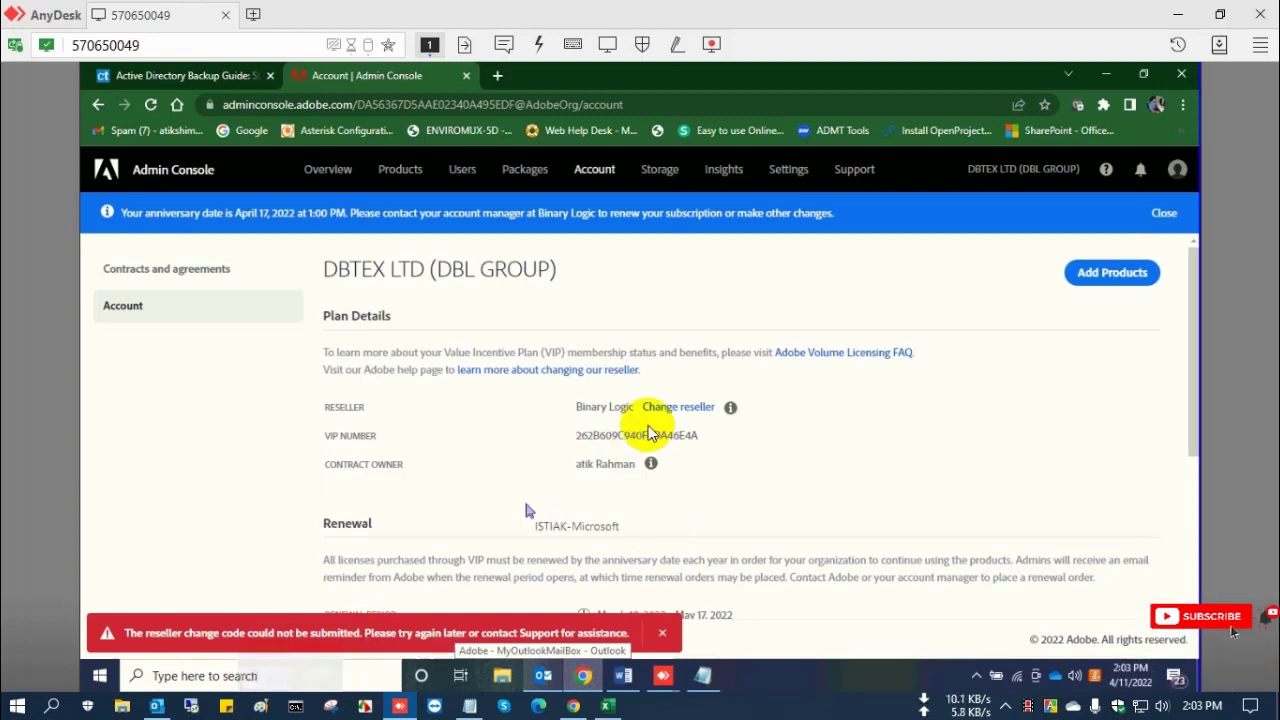
Resubmit the code via Change reseller so Smart Technologies BD Ltd becomes reseller, and dismiss the error.
mouse_move(651, 463)
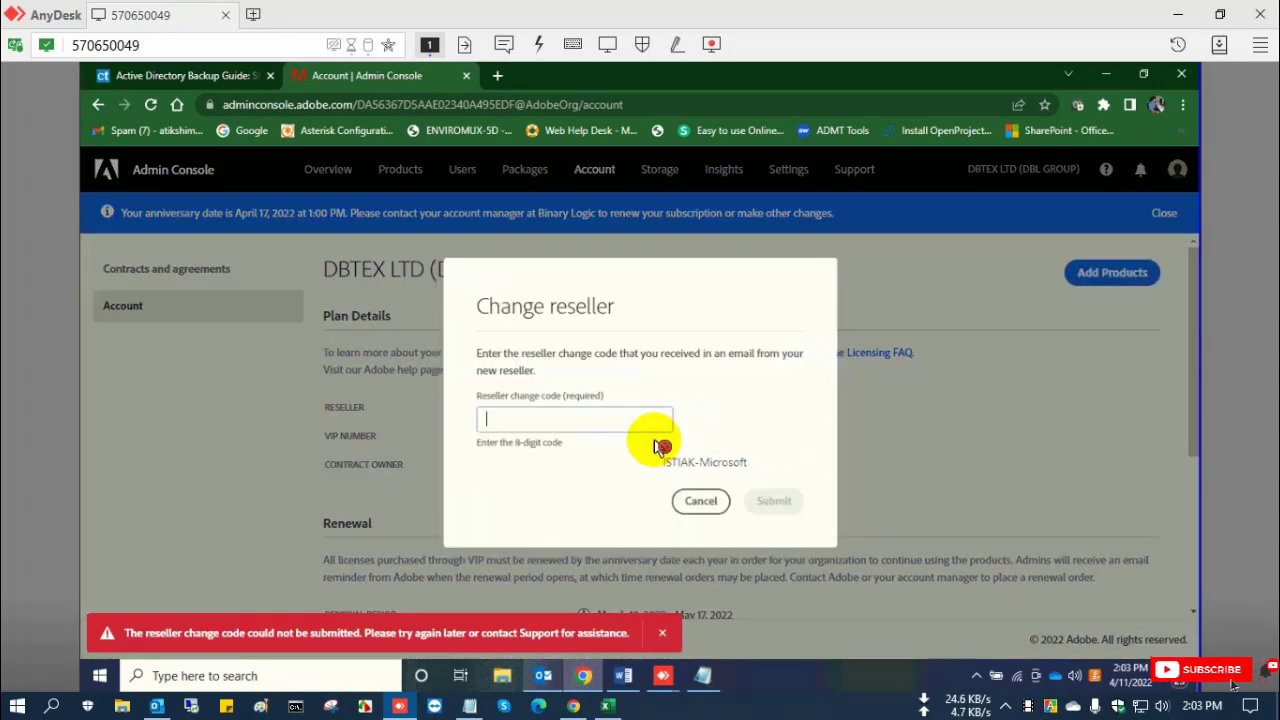
click(583, 425)
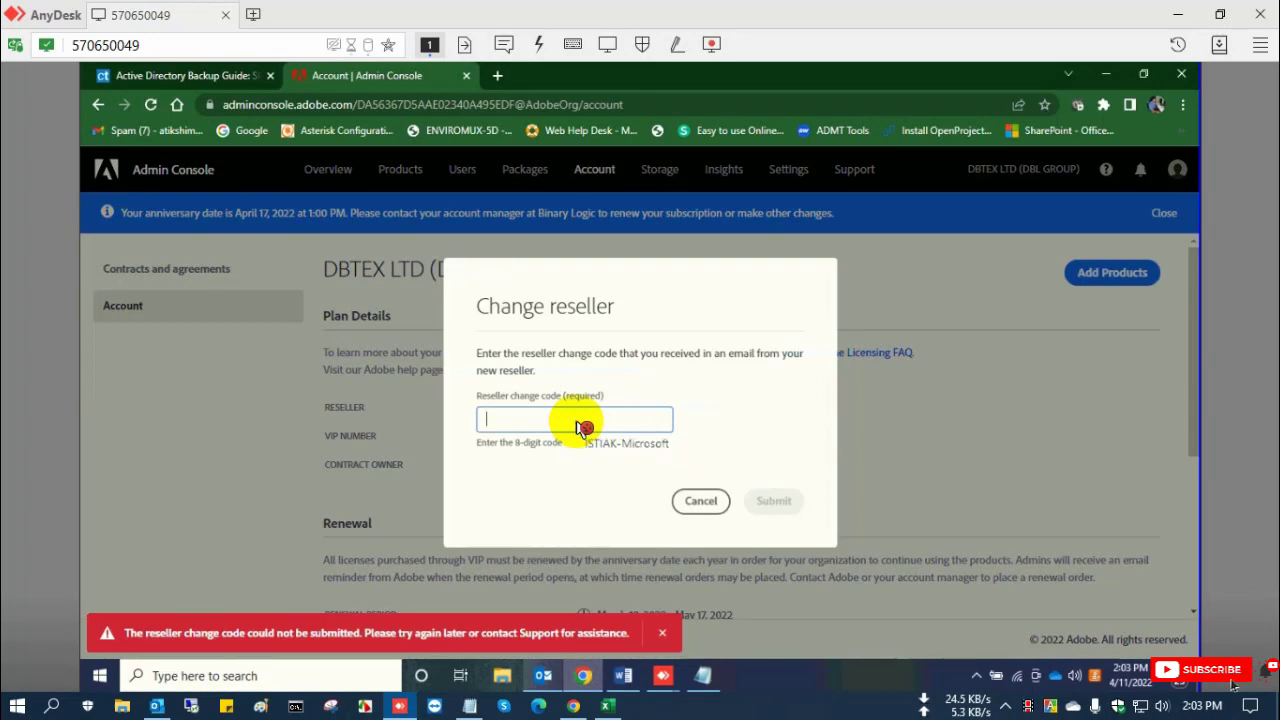
key(ctrl+v)
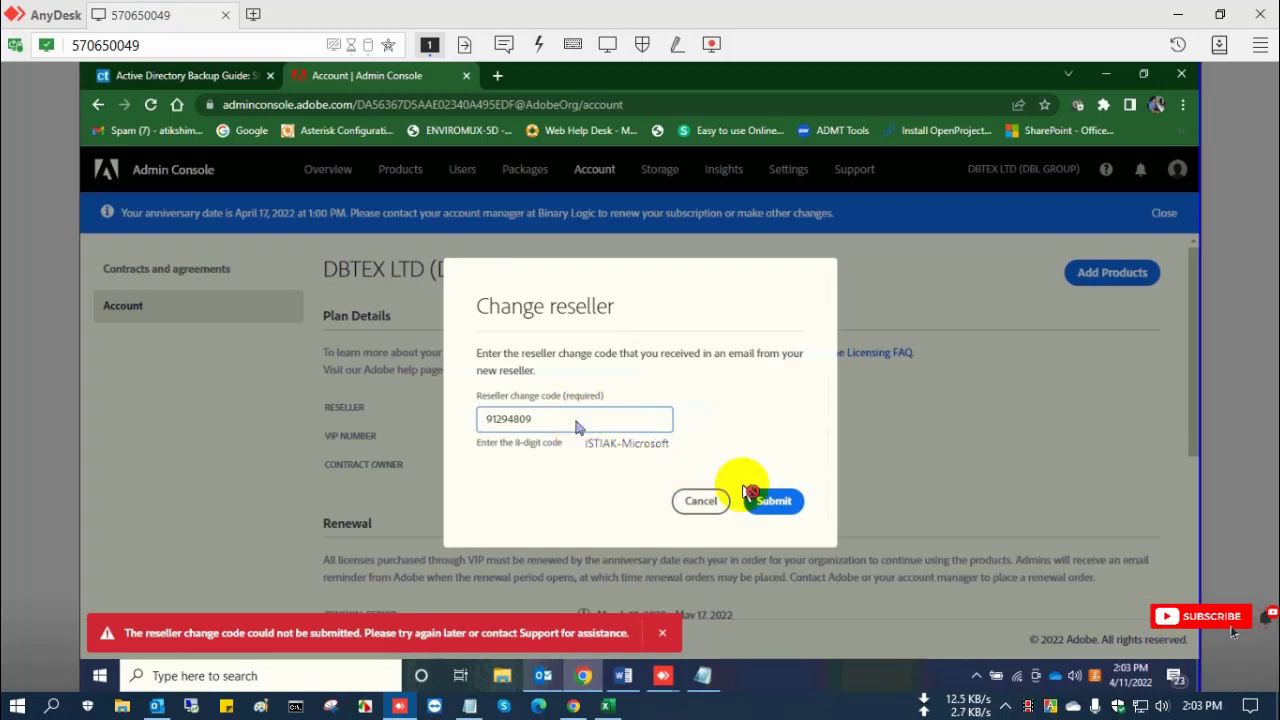
click(770, 501)
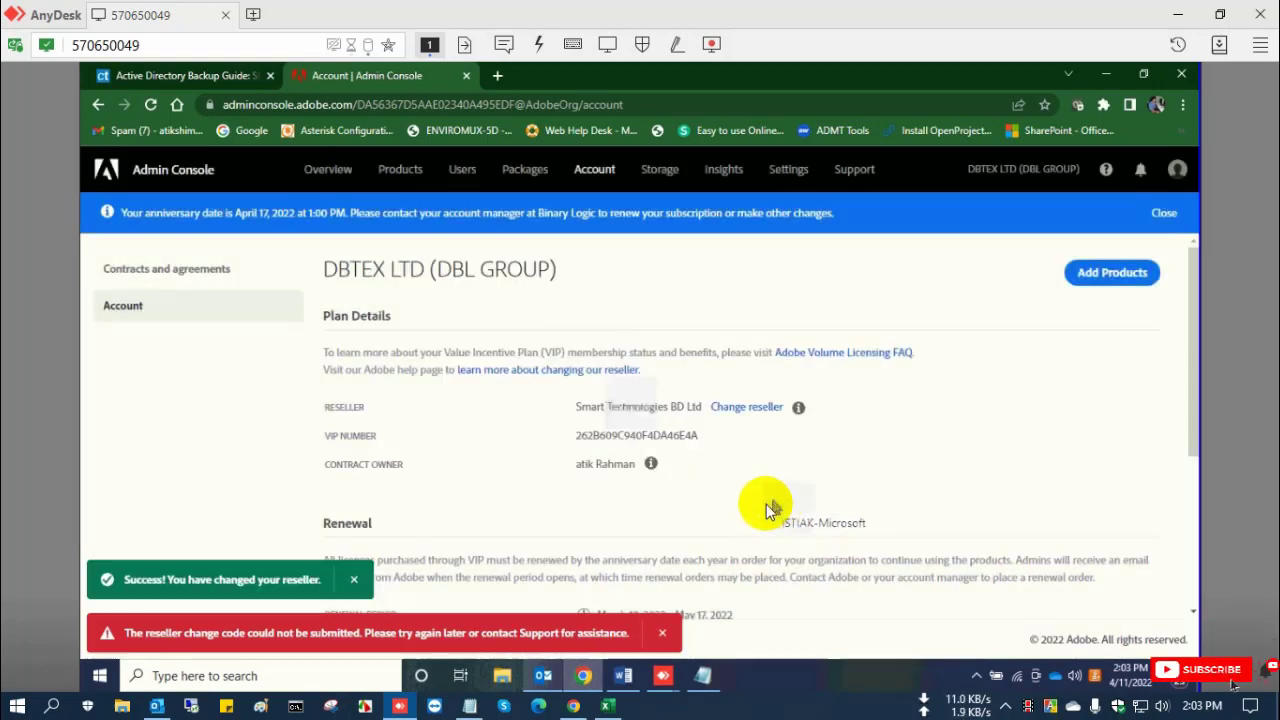
click(770, 505)
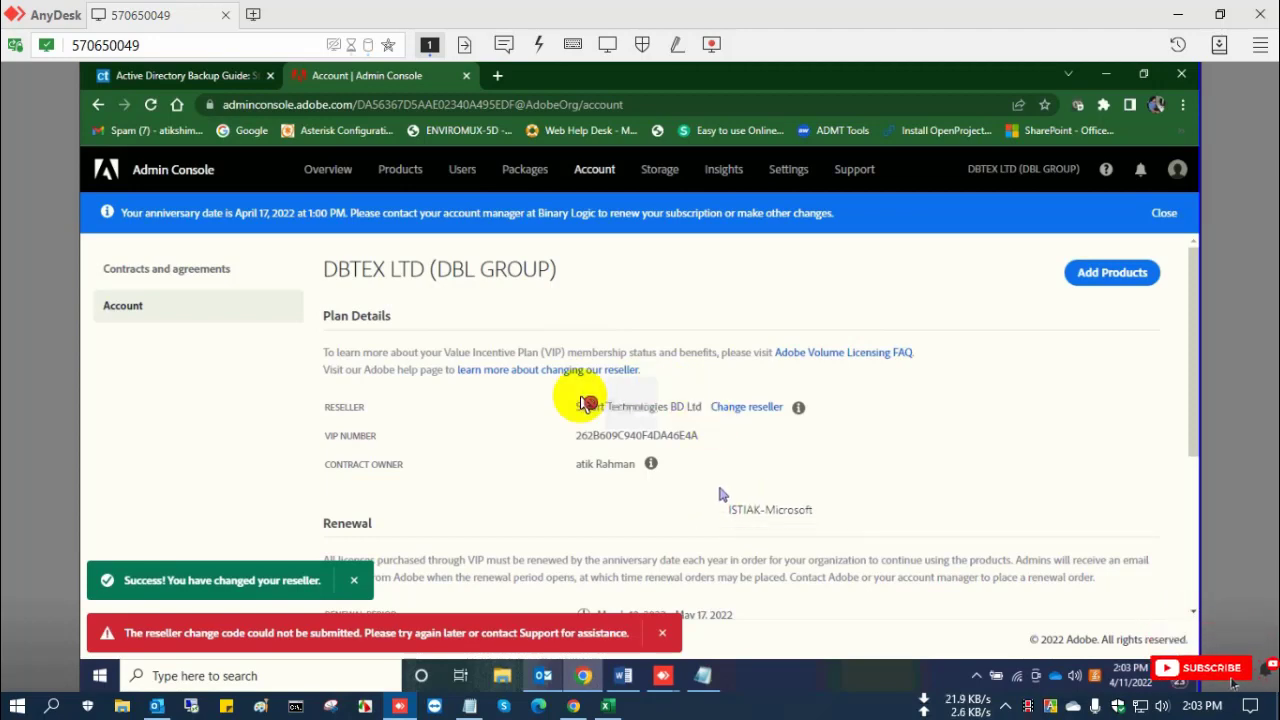
click(662, 634)
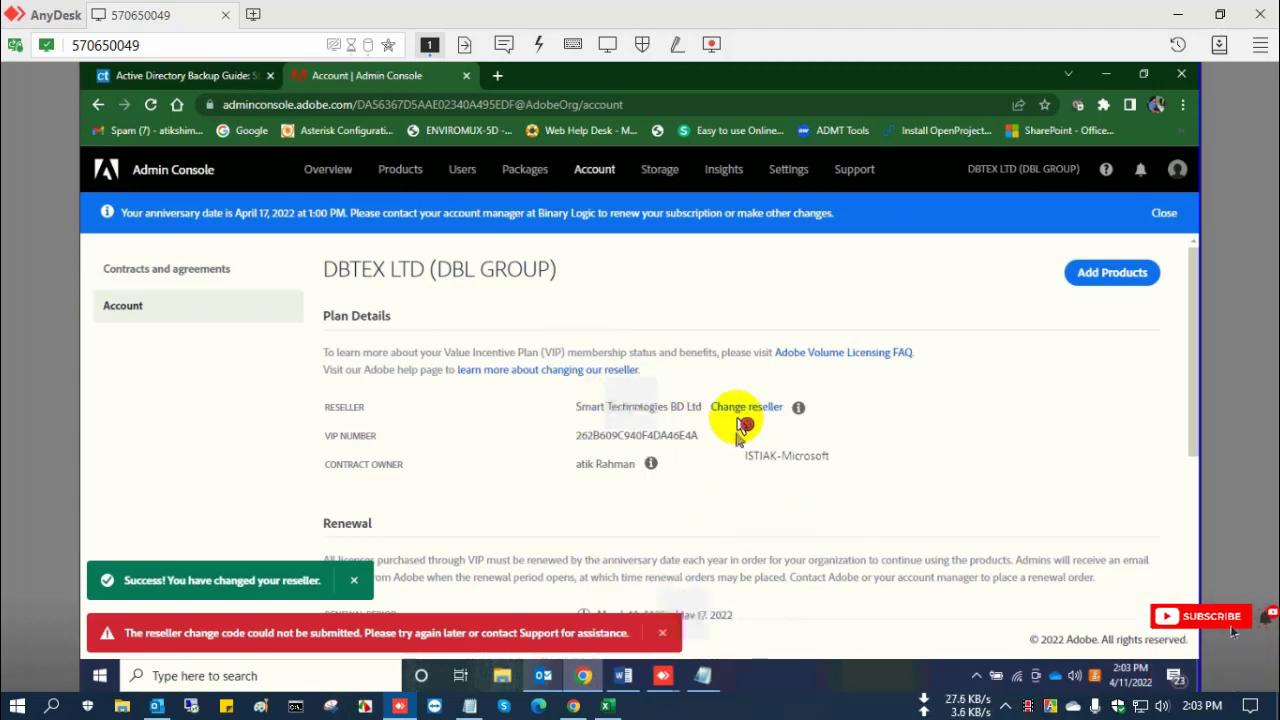
click(573, 706)
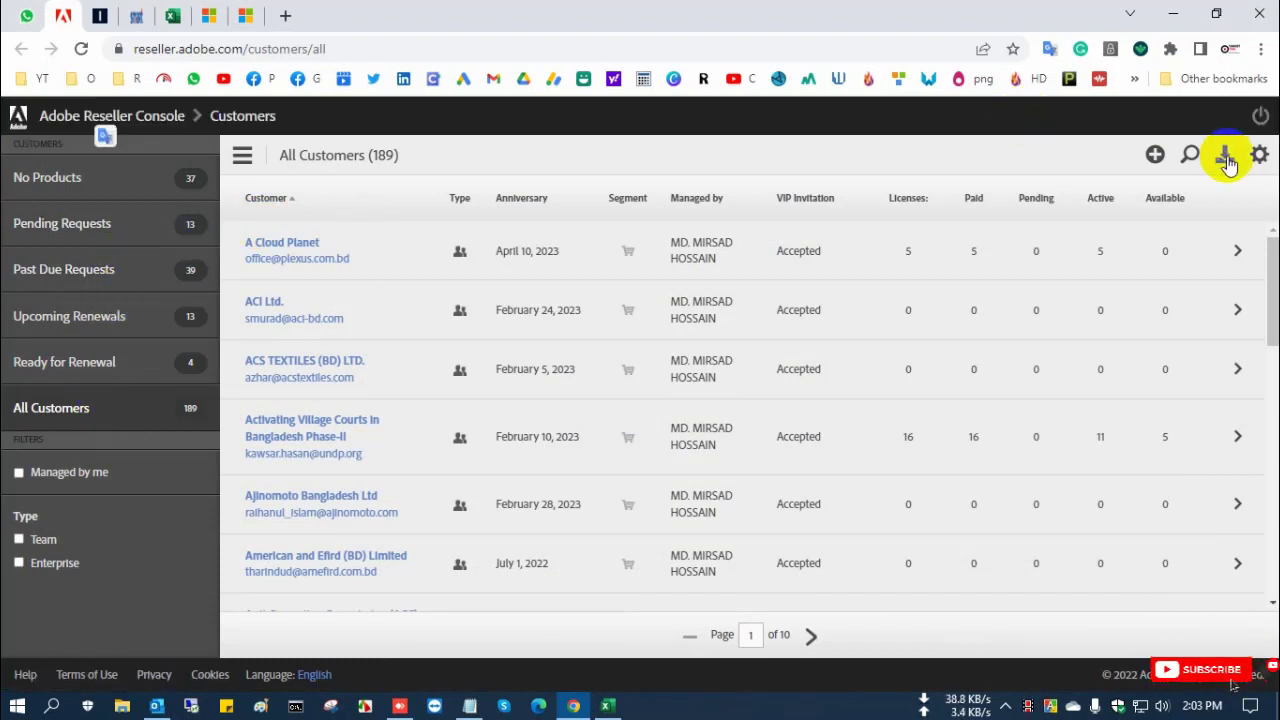
Search 'dbl' in Reseller Console, open DBTEX LTD (DBL GROUP)'s details, then return to Admin Console.
click(1192, 152)
text(bl)
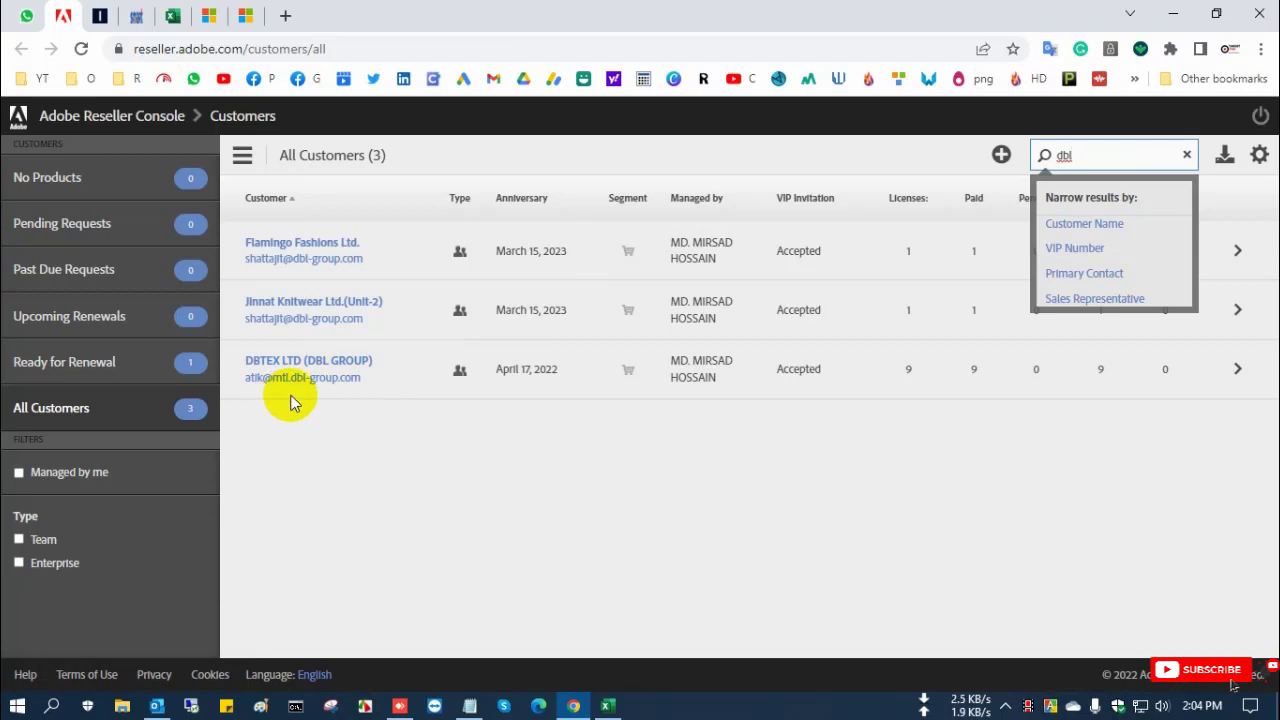
click(340, 366)
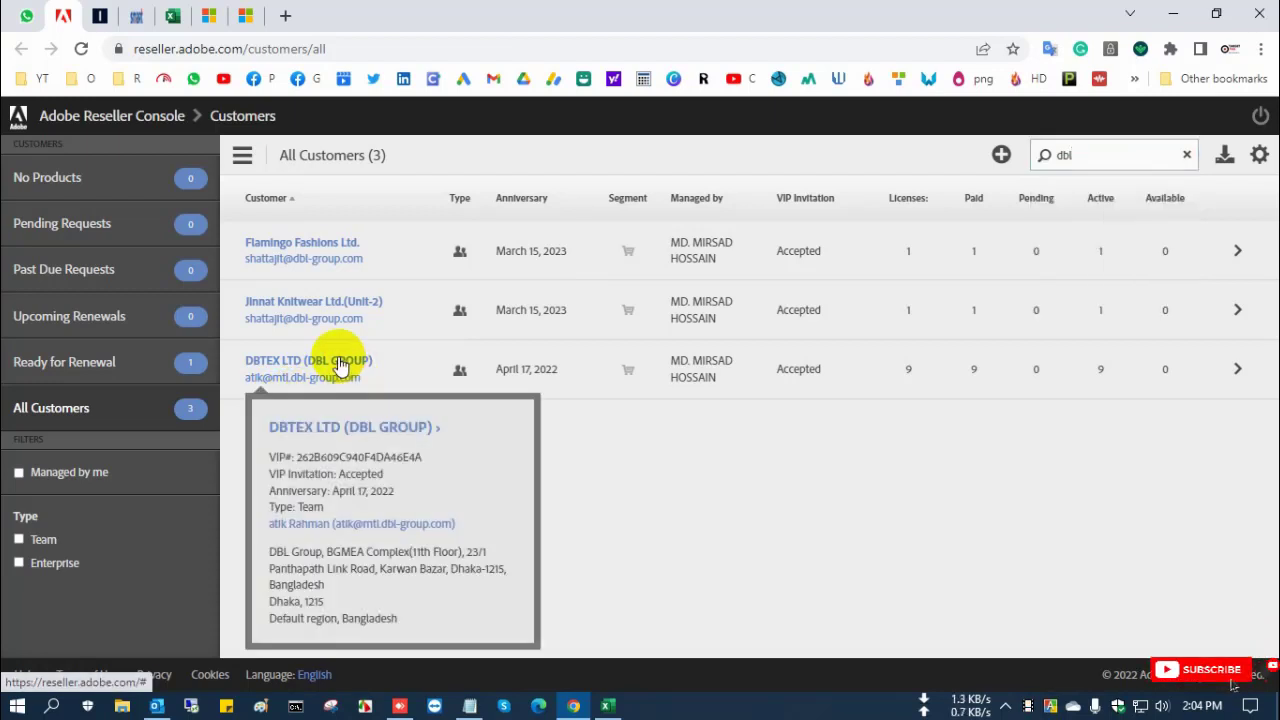
click(365, 430)
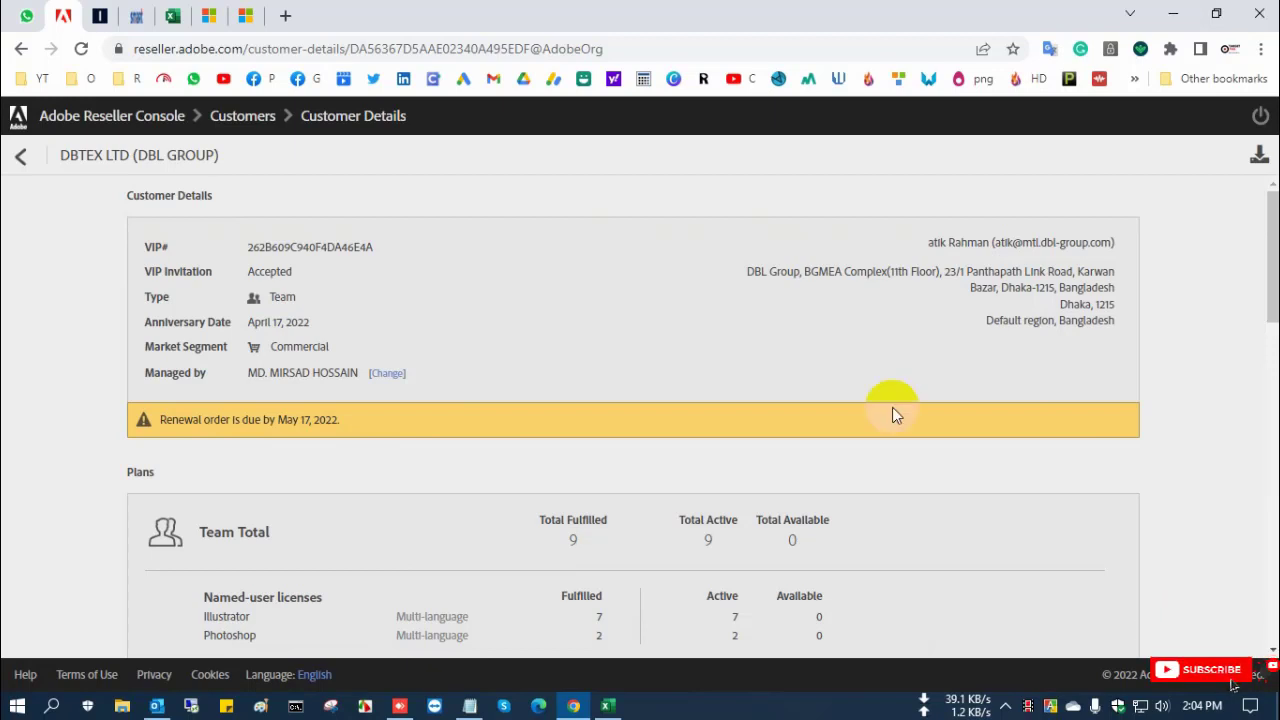
click(1173, 10)
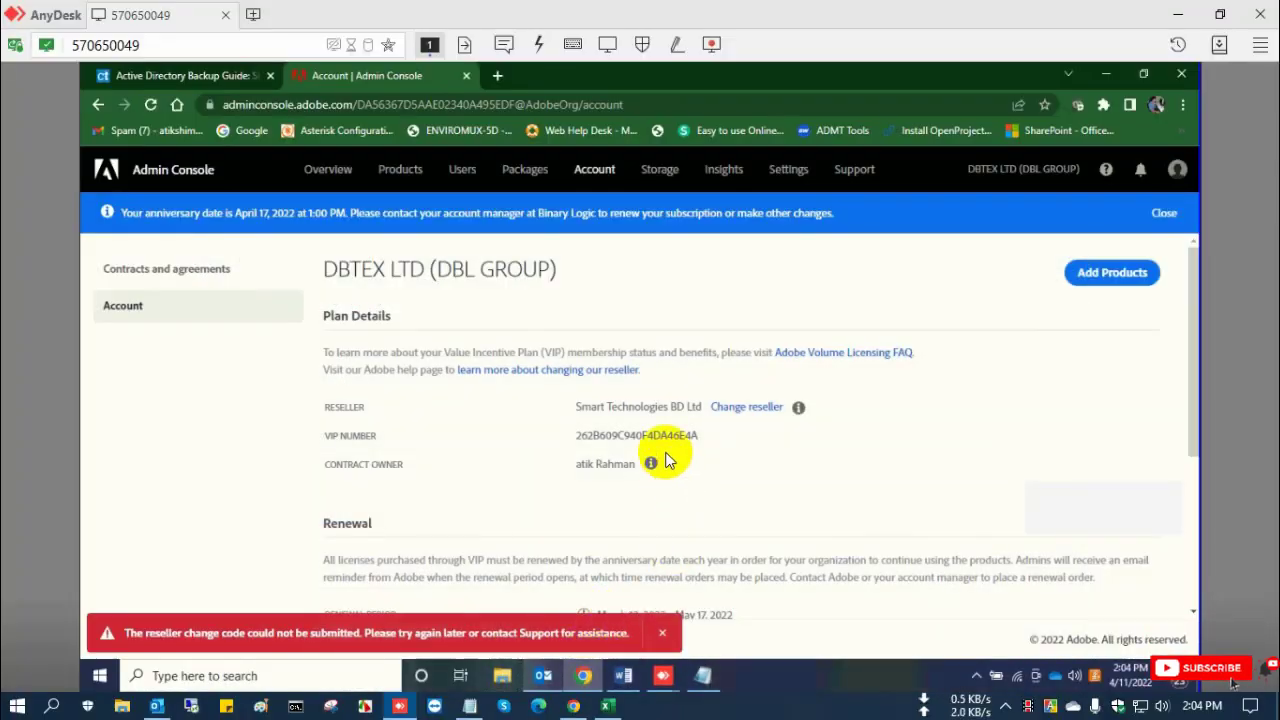